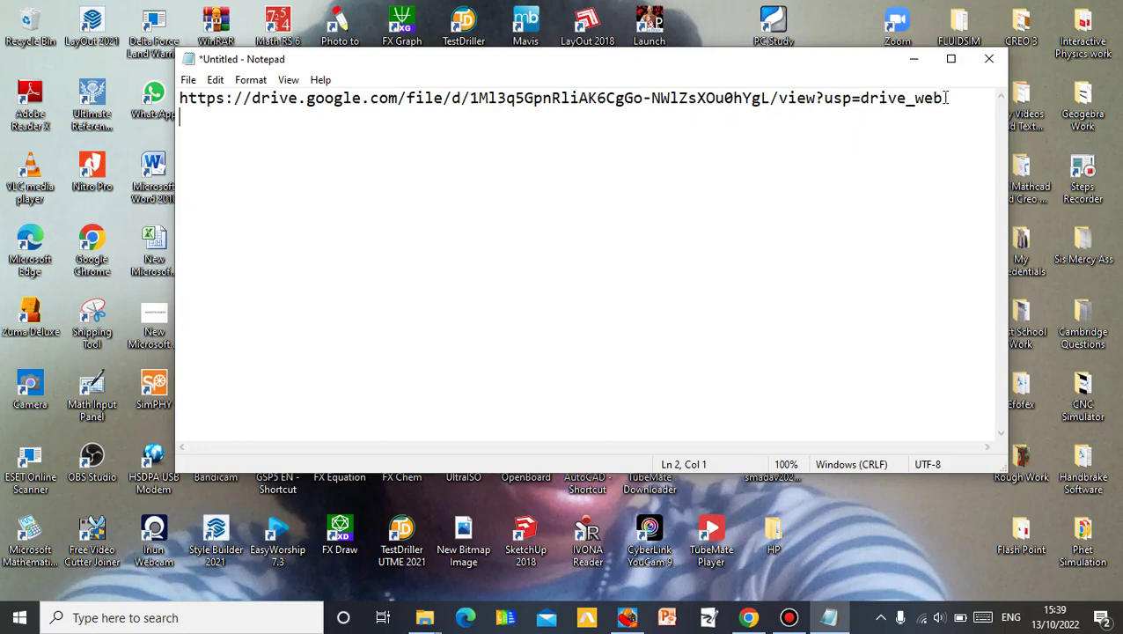
# - Drag-select the entire Google Drive sharing URL in the untitled Notepad document
pyautogui.moveTo(944, 98); pyautogui.dragTo(179, 97)
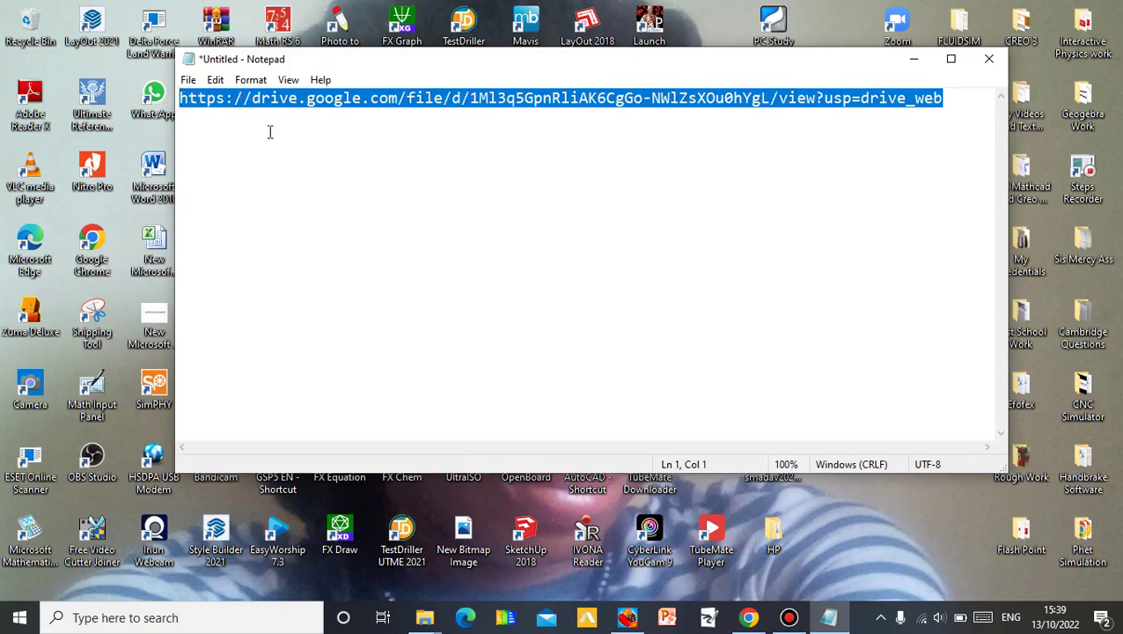
# - Paste the copied Drive link into Chrome's address bar and load the FX Software.rar page
pyautogui.click(748, 617)
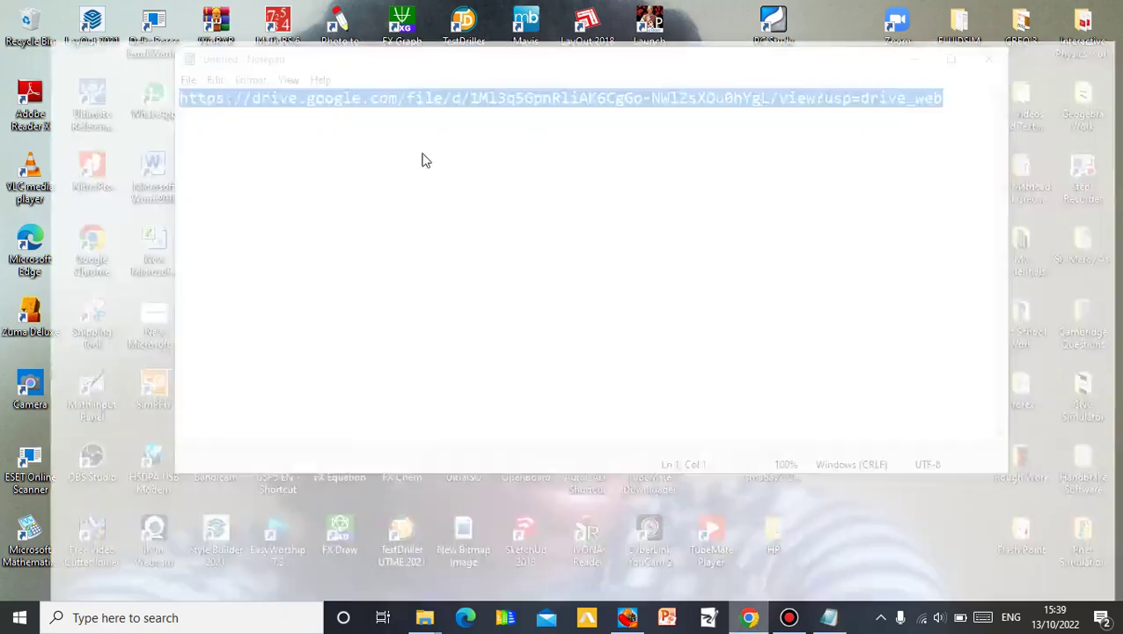
pyautogui.click(288, 43)
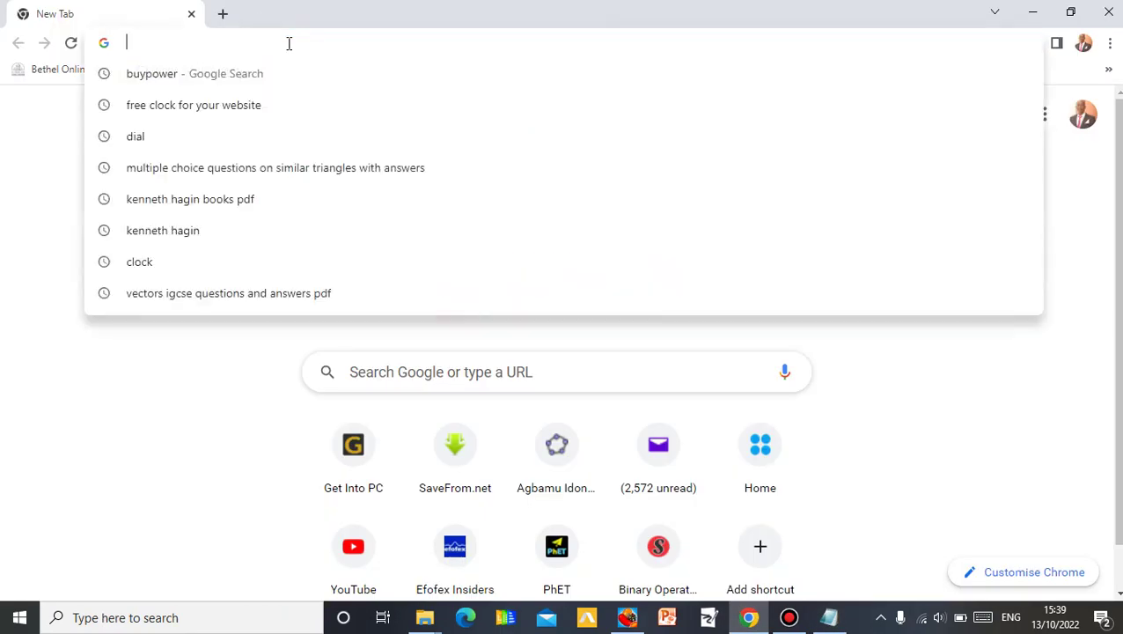
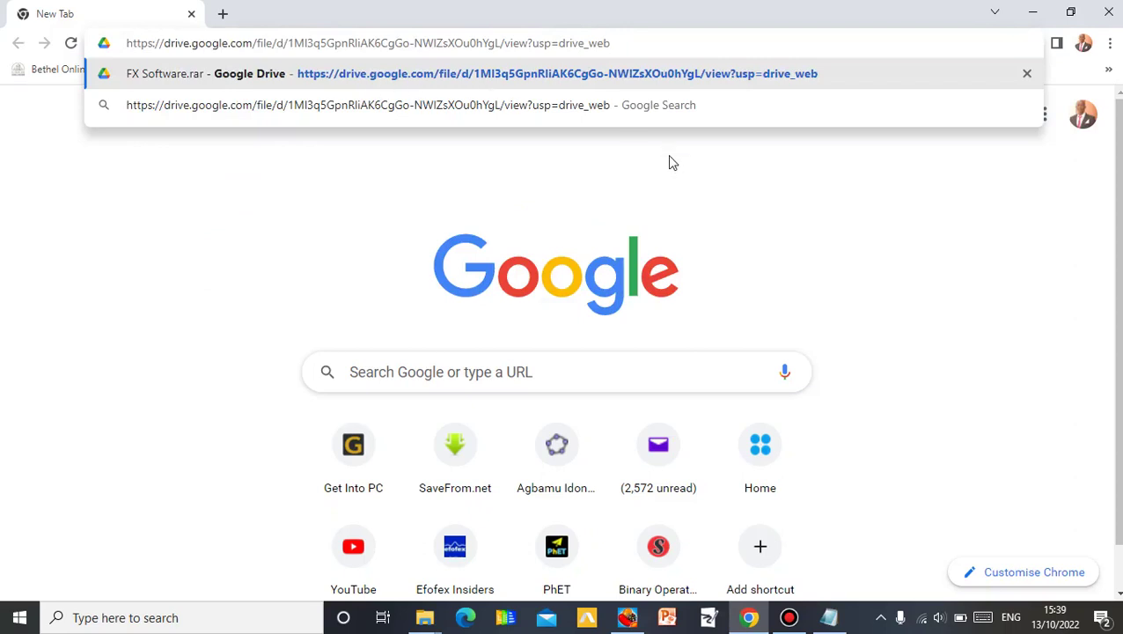
pyautogui.press('Return')
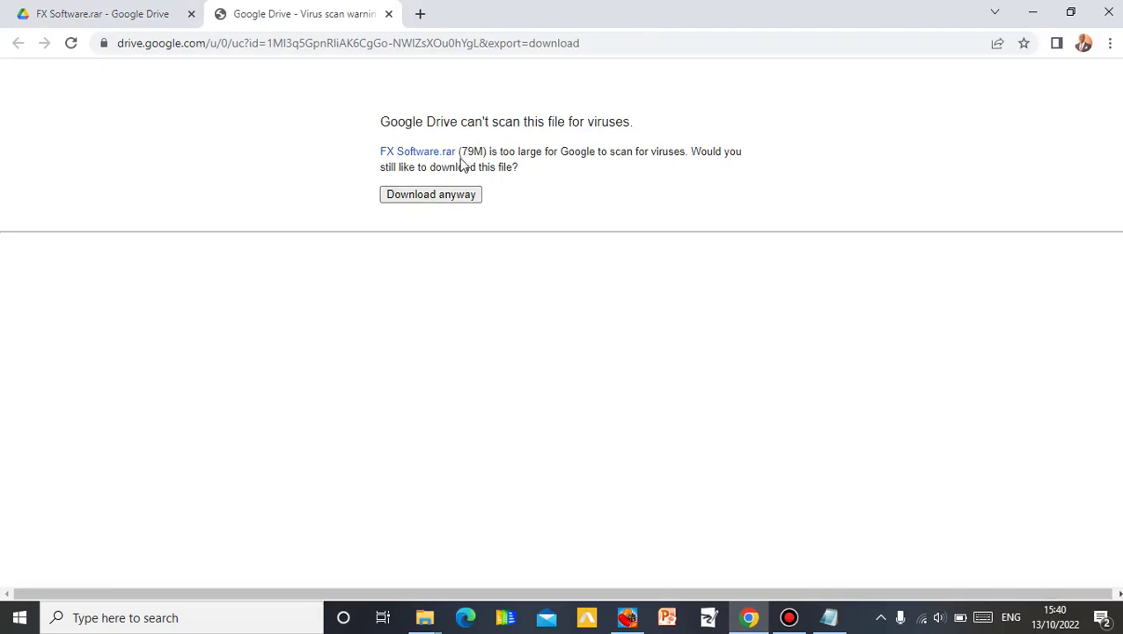
# - Download FX Software.rar despite the virus-scan warning, then cancel the running download
pyautogui.click(455, 195)
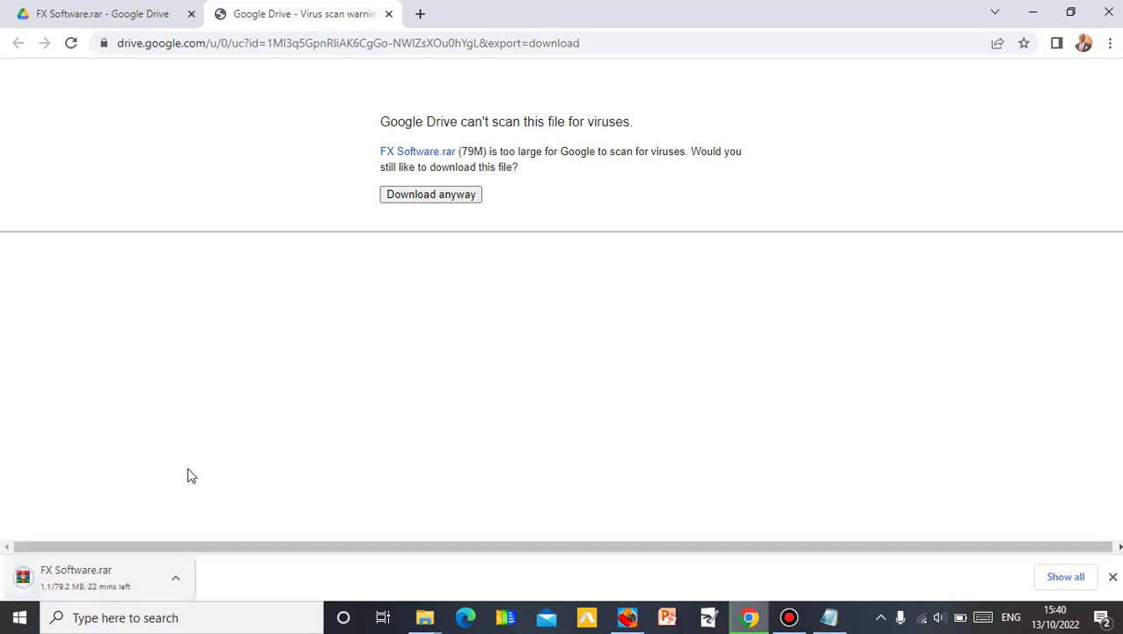
pyautogui.click(177, 581)
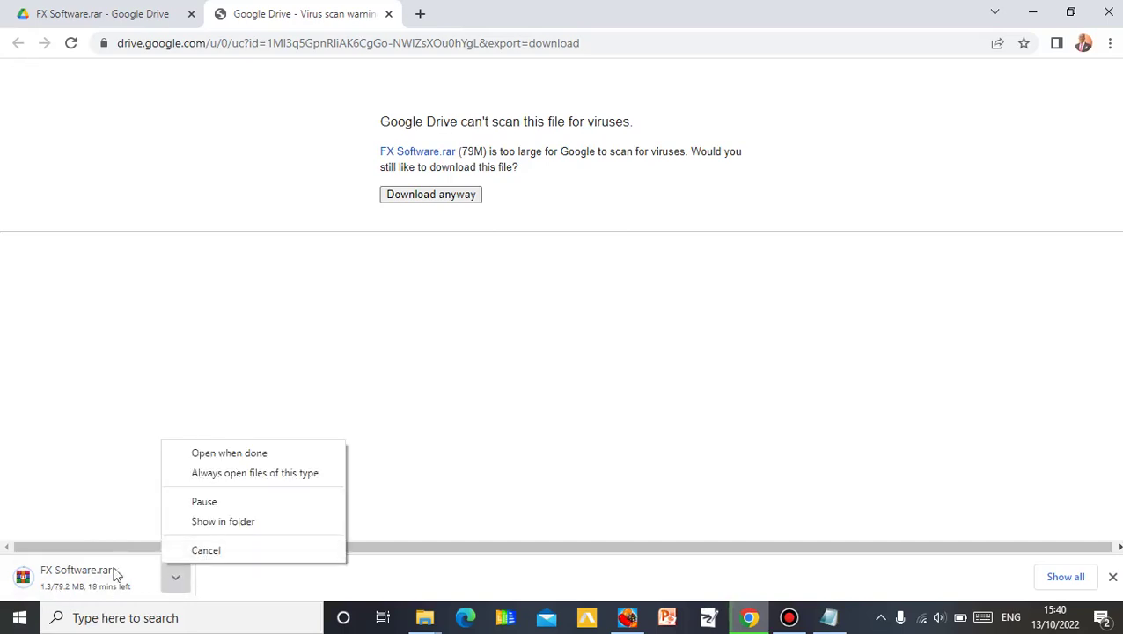
pyautogui.click(208, 550)
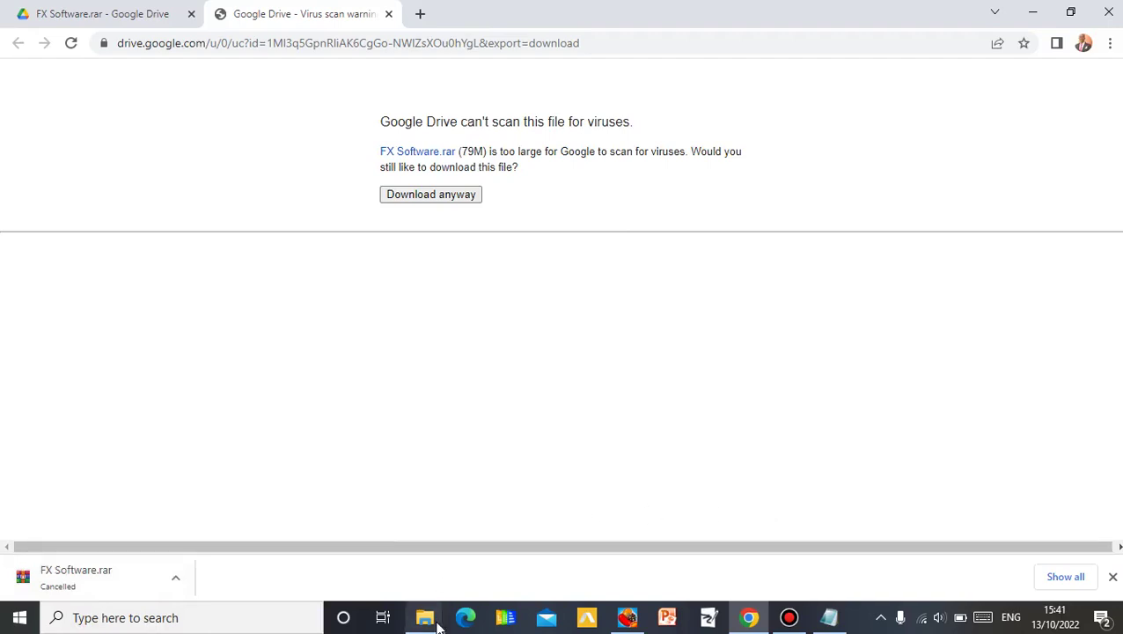
# - Extract the FX Software archive into an 'FX Software\' folder, supplying the archive password
pyautogui.moveTo(432, 615)
pyautogui.click(464, 559)
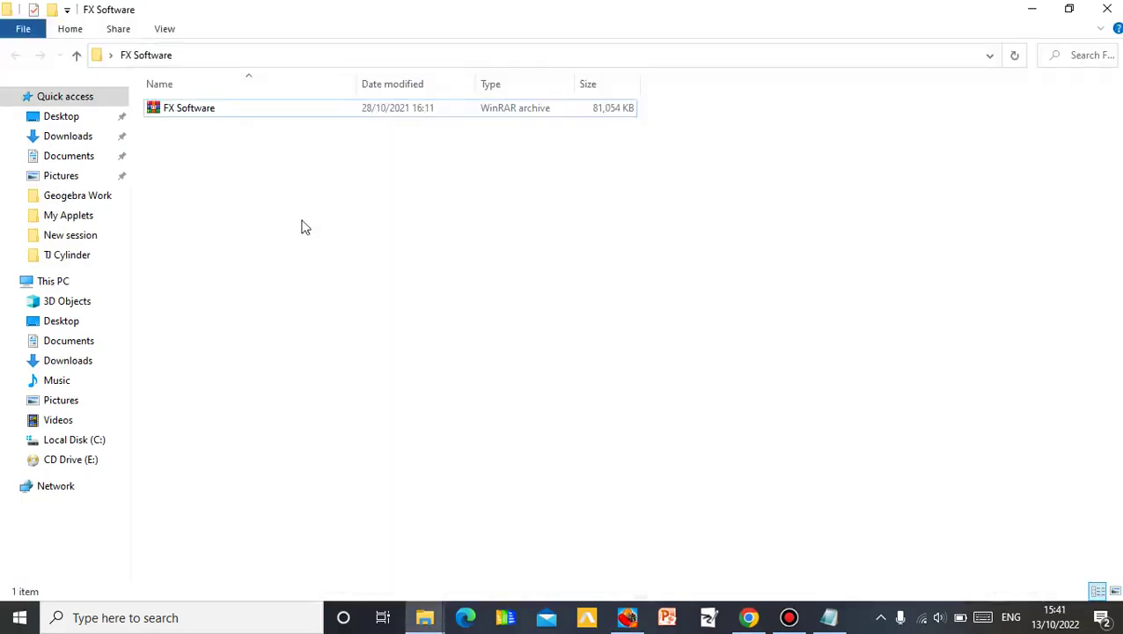
pyautogui.click(352, 107)
pyautogui.rightClick(312, 111)
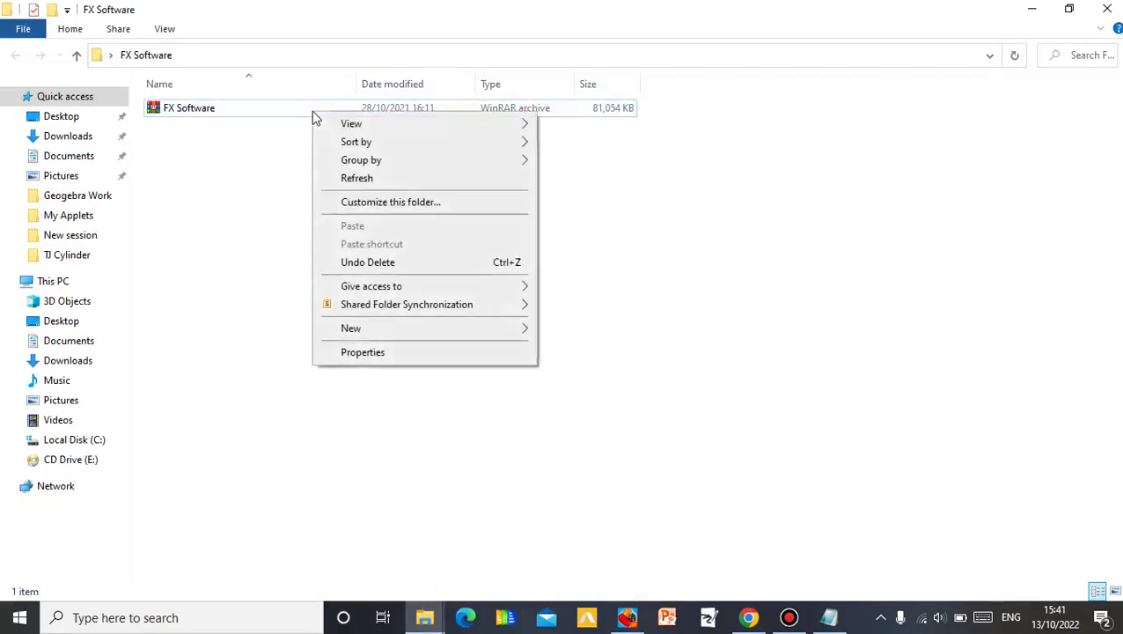
pyautogui.click(249, 148)
pyautogui.click(252, 121)
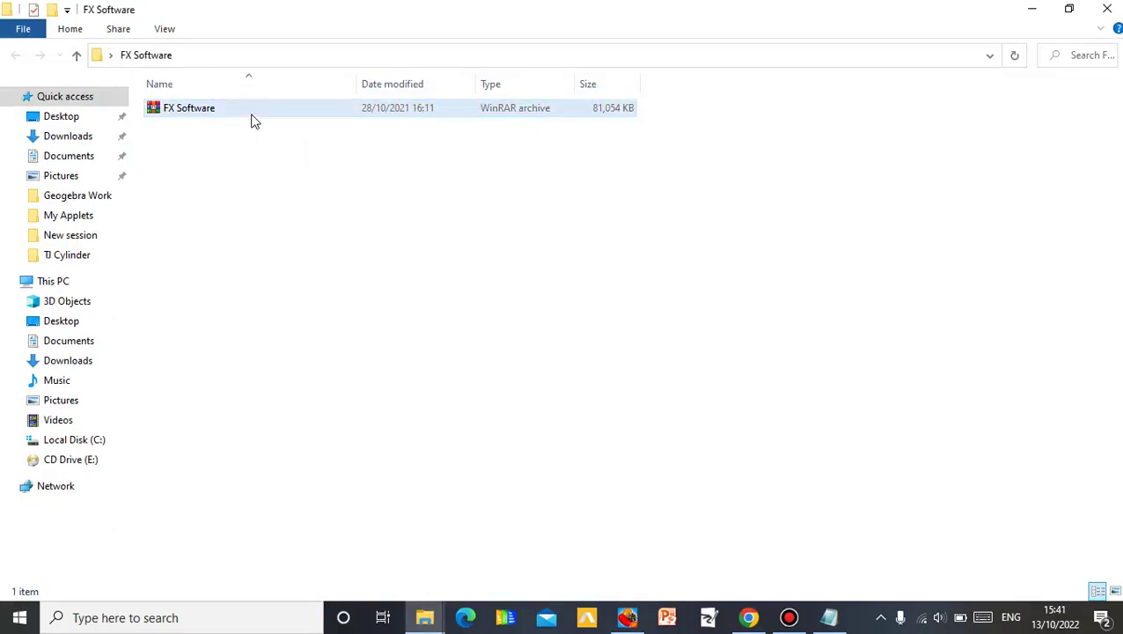
pyautogui.click(254, 121)
pyautogui.rightClick(251, 113)
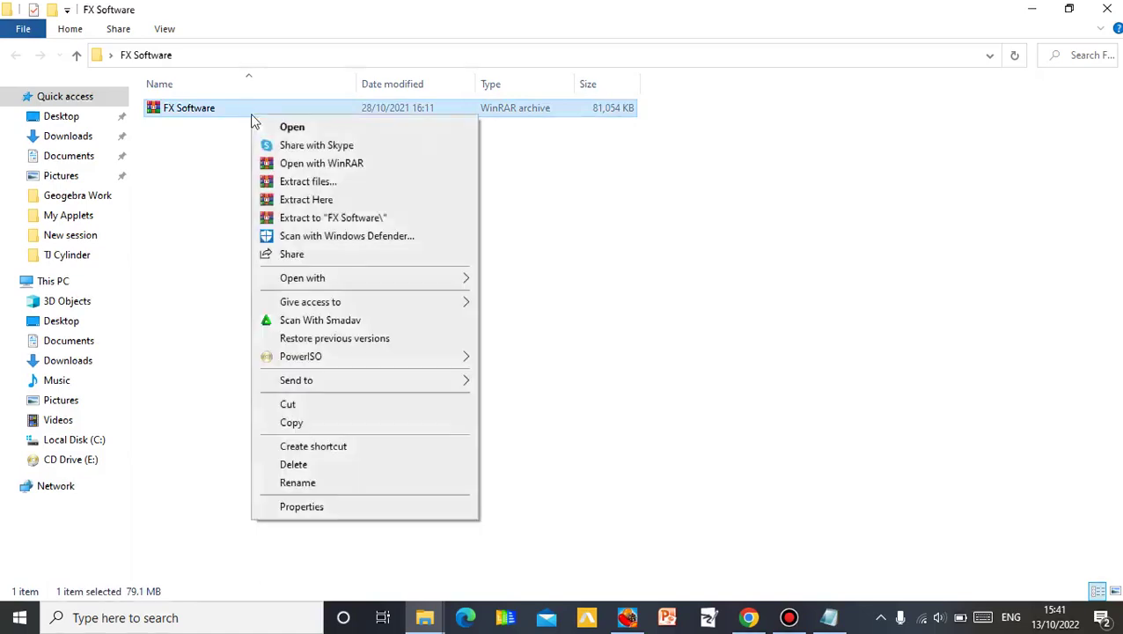
pyautogui.click(337, 222)
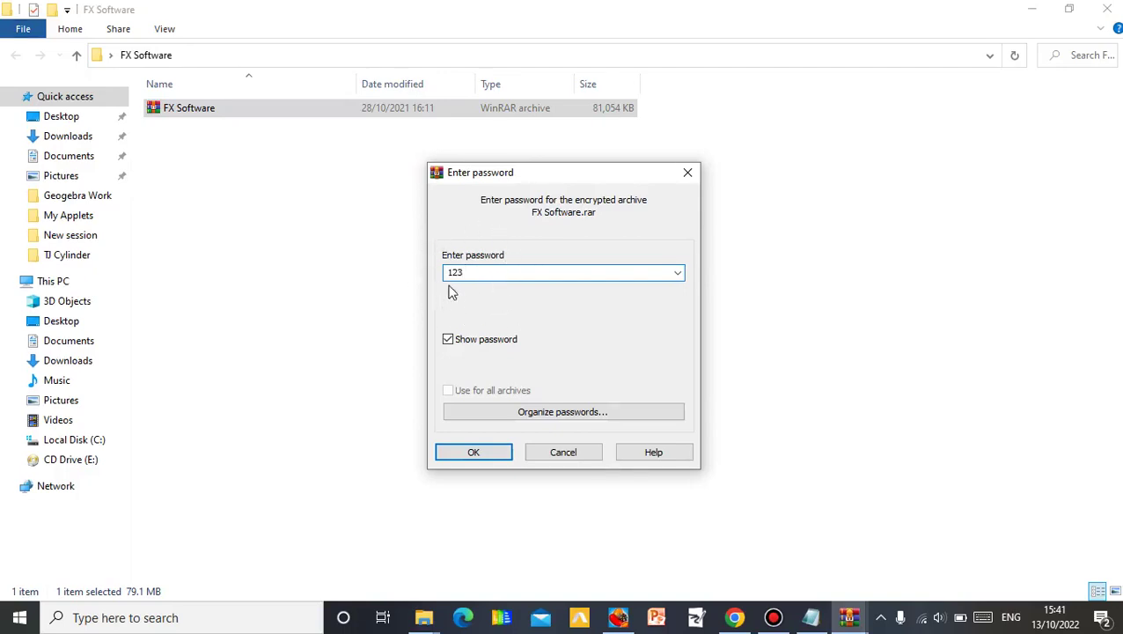
pyautogui.click(493, 452)
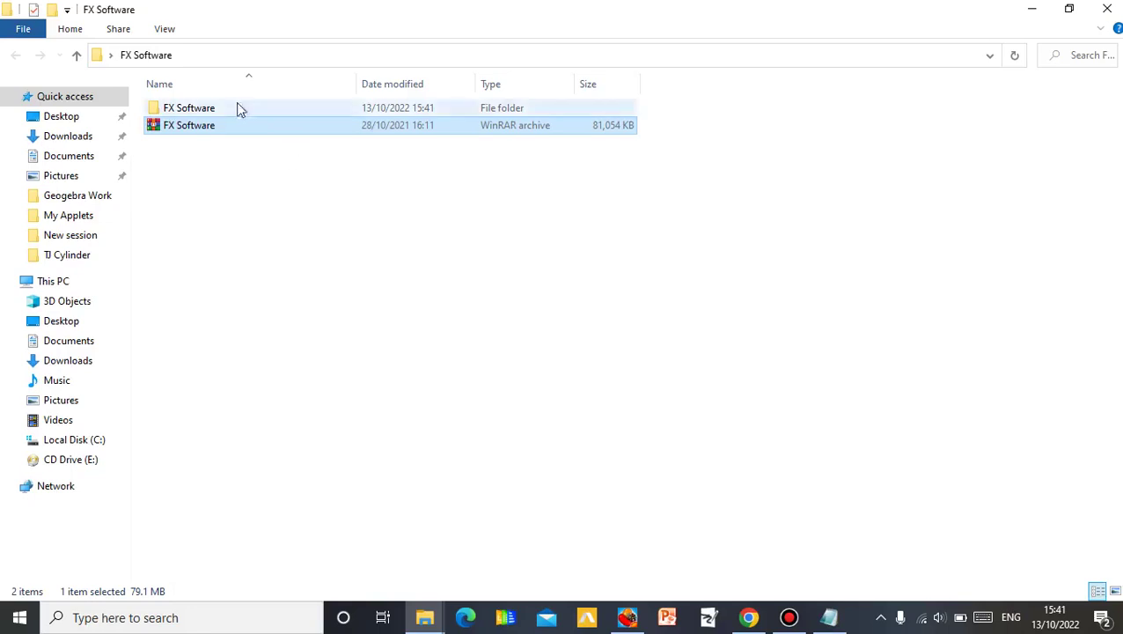
# - Open FX Software\FX_Draw_Tools_21.10.21.13 and run the FXDrawTools installer as administrator
pyautogui.doubleClick(257, 106)
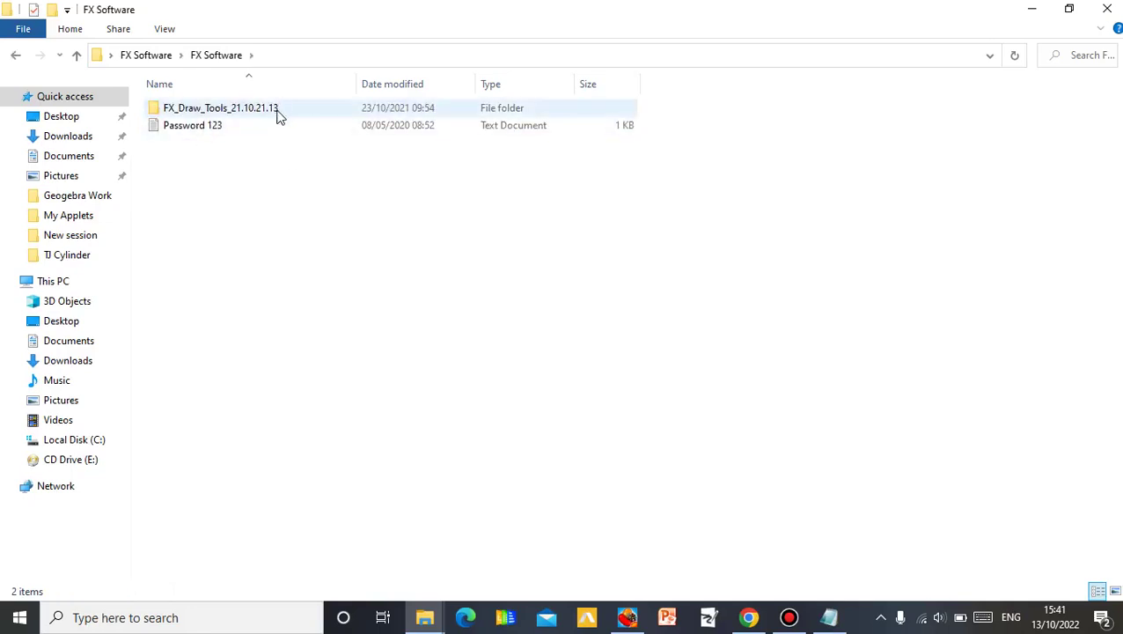
pyautogui.doubleClick(277, 112)
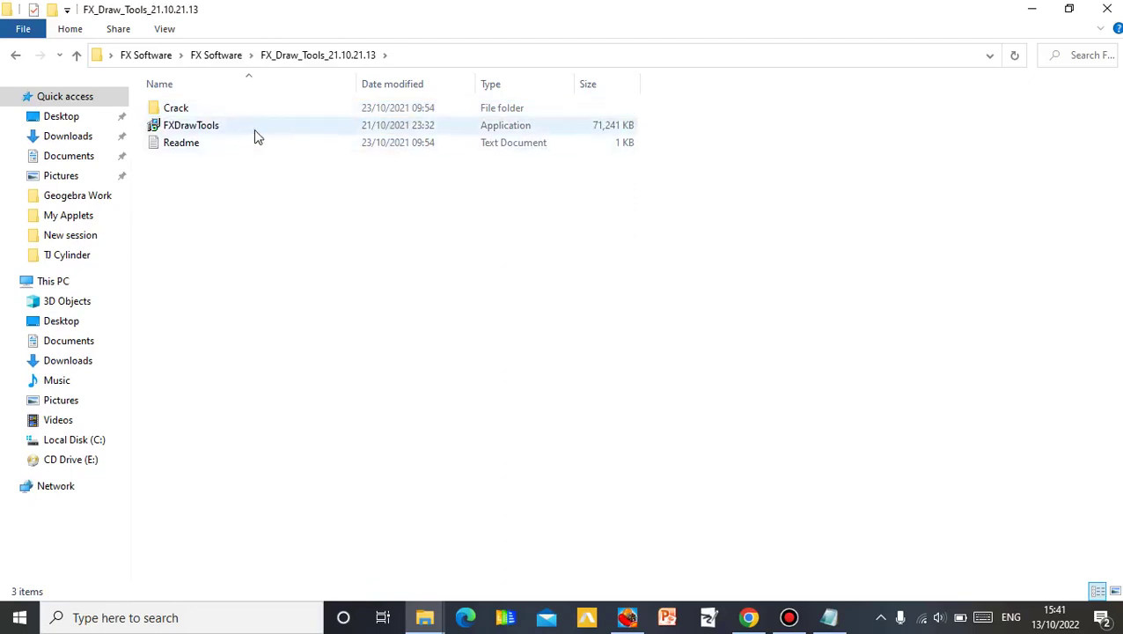
pyautogui.click(249, 134)
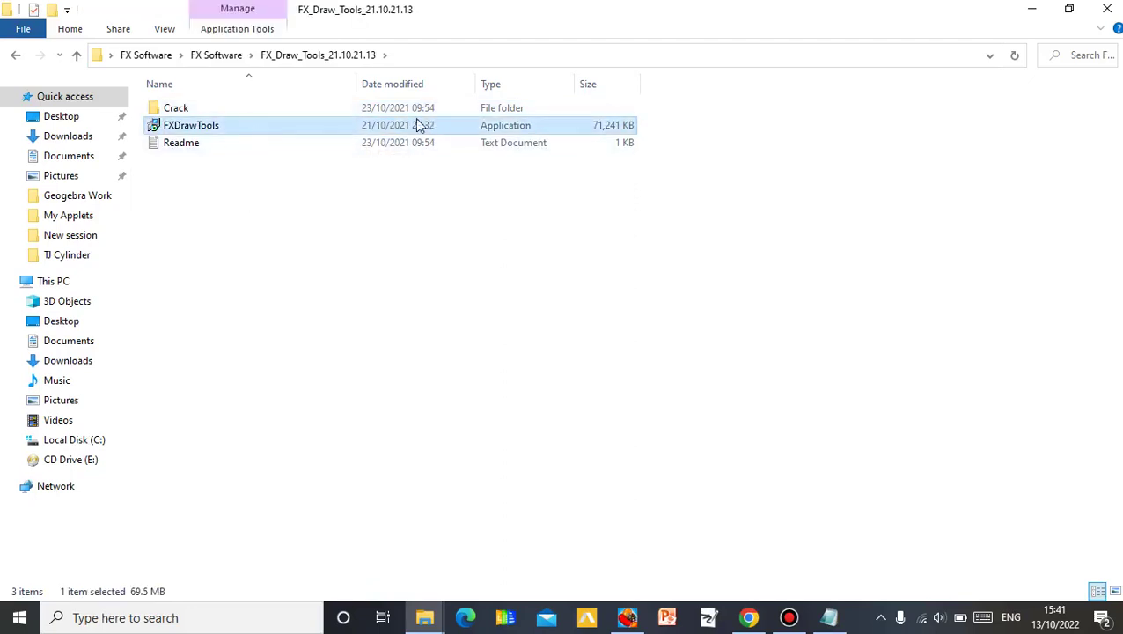
pyautogui.doubleClick(215, 126)
pyautogui.rightClick(215, 126)
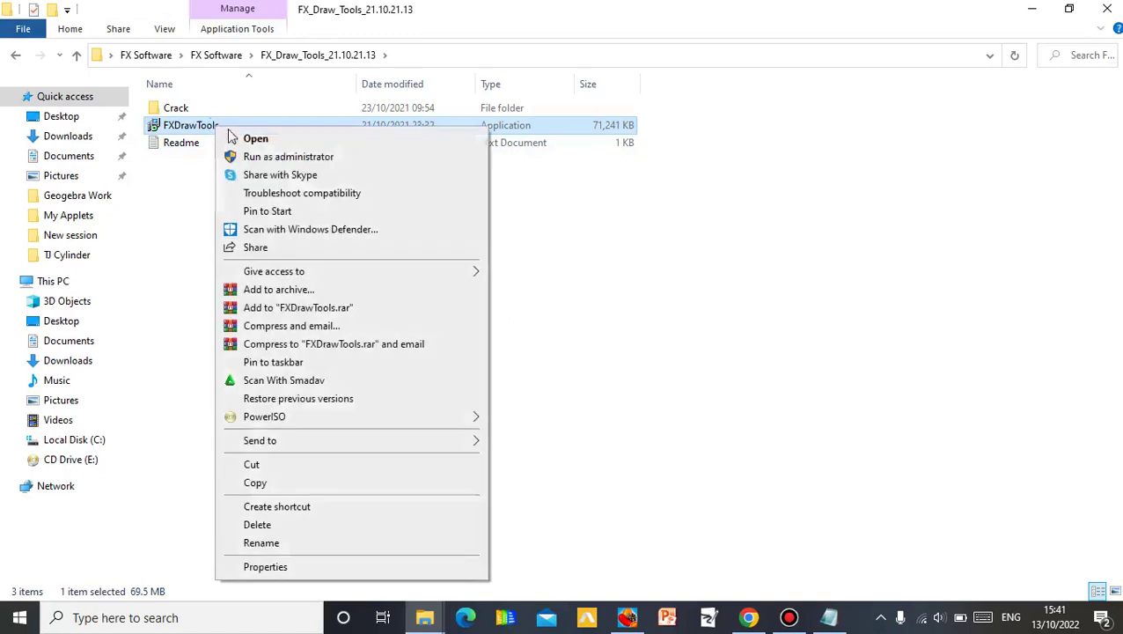
pyautogui.click(299, 158)
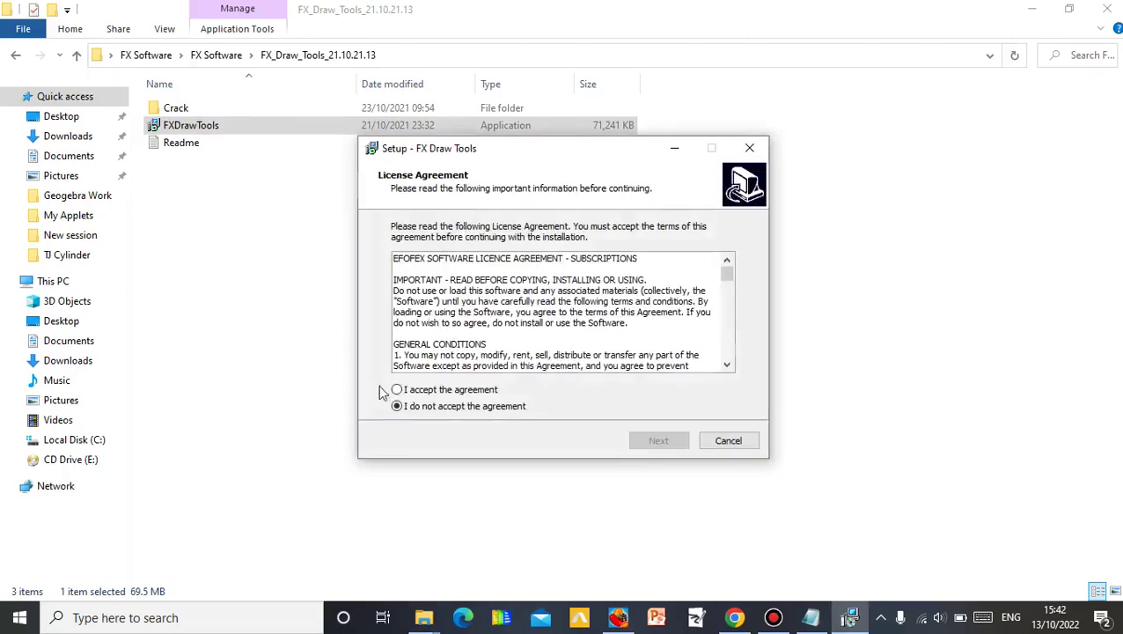
# - Accept the licence, advance to the install location, then exit setup without installing
pyautogui.click(396, 389)
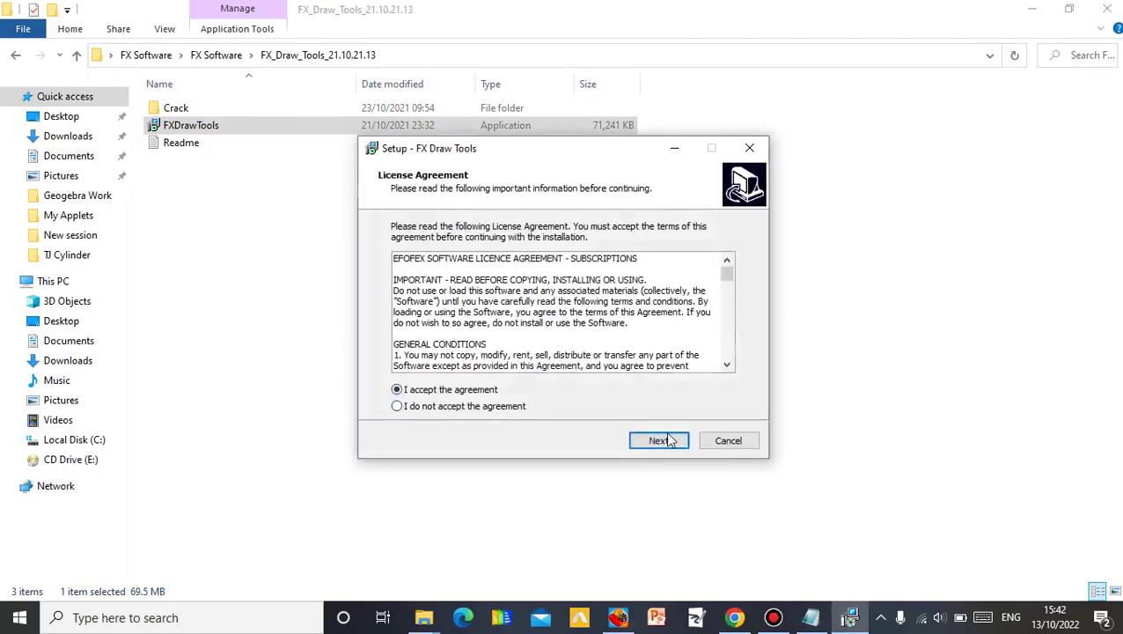
pyautogui.click(667, 440)
pyautogui.click(667, 440)
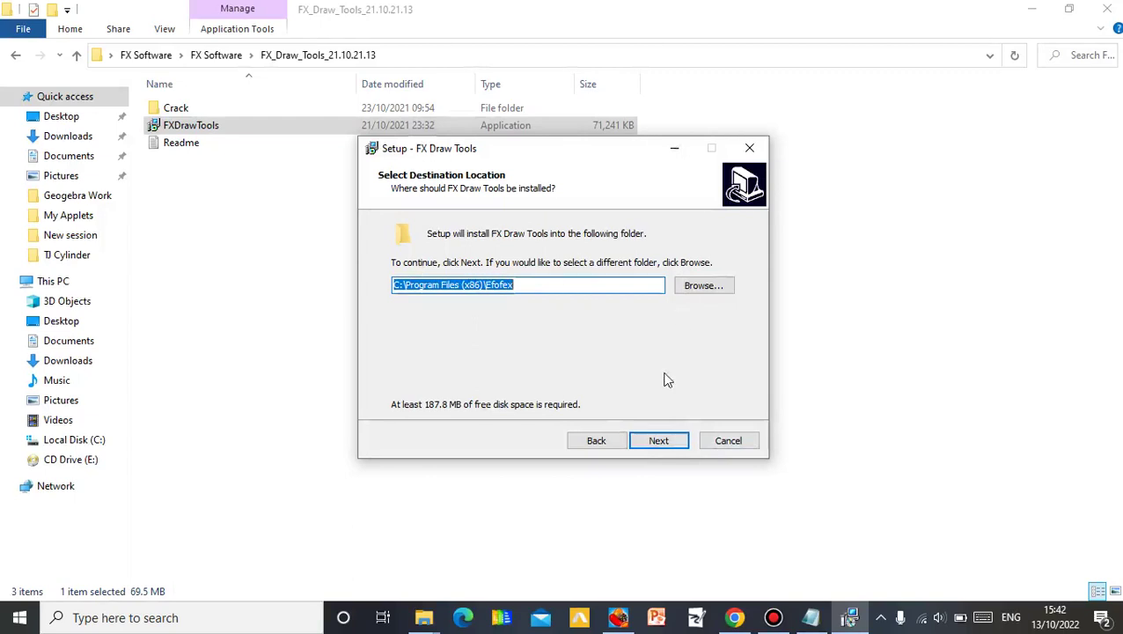
pyautogui.press('BackSpace')
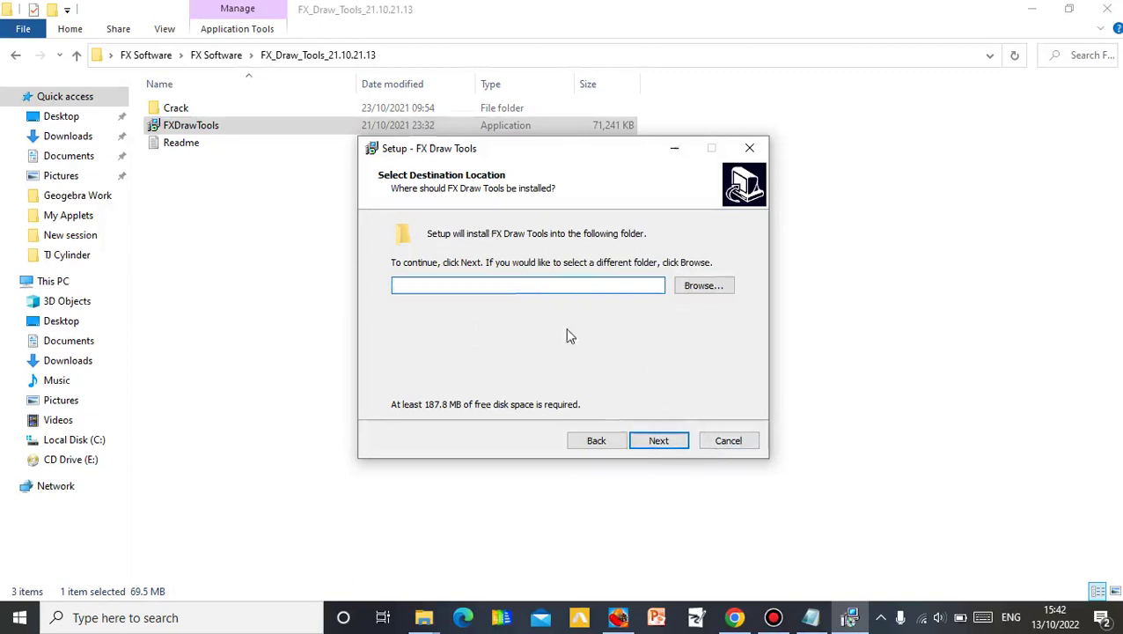
pyautogui.hotkey('ctrl', 'z')
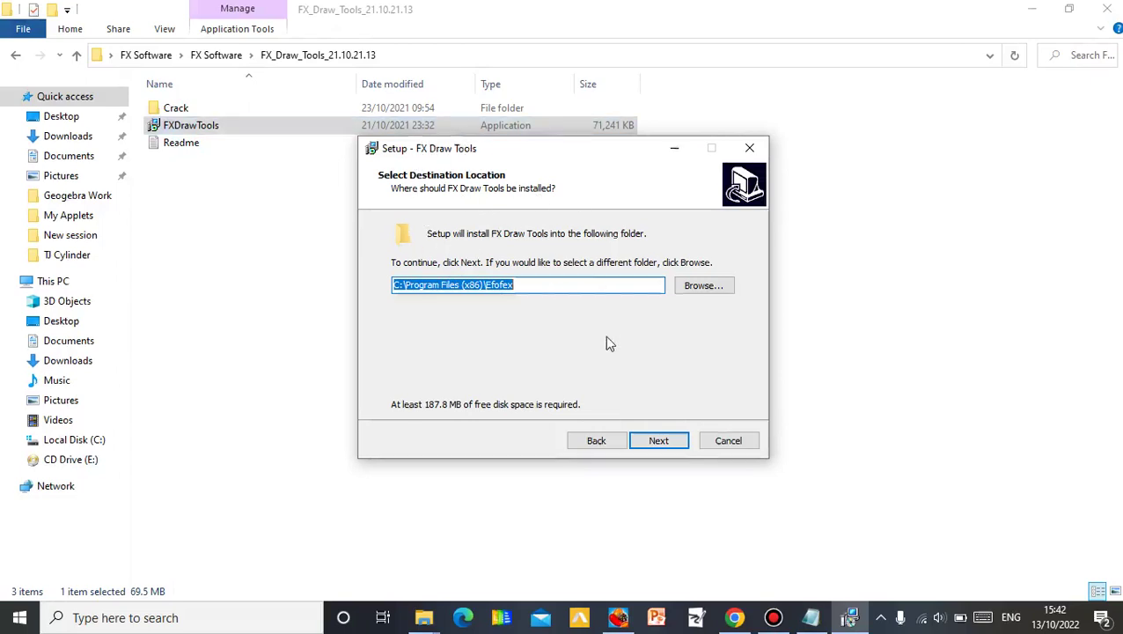
pyautogui.click(746, 151)
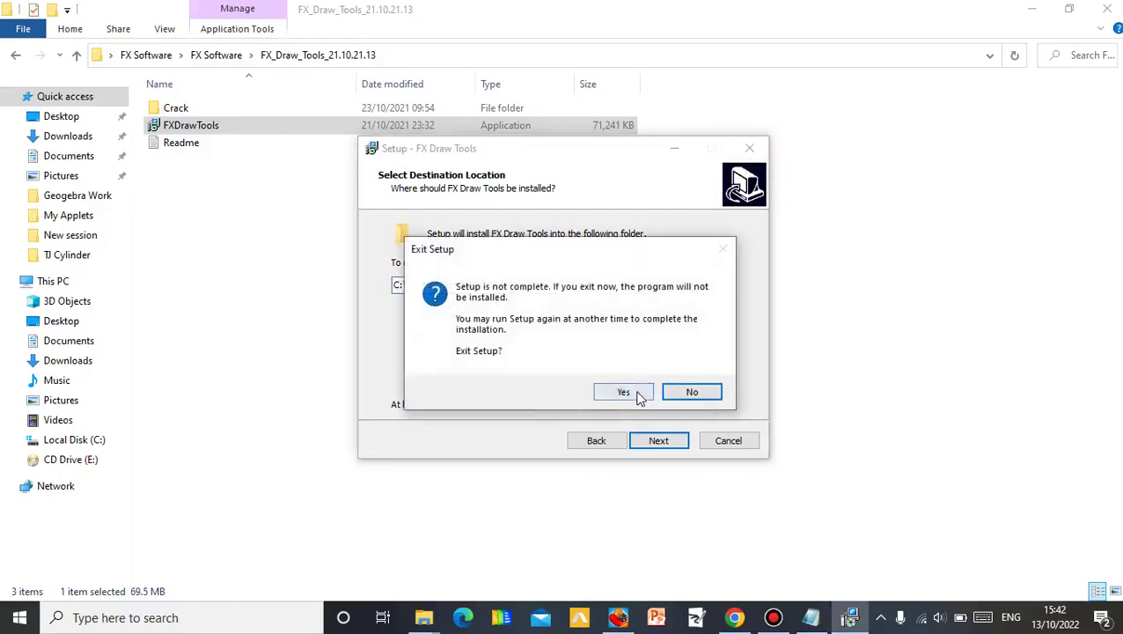
pyautogui.click(624, 392)
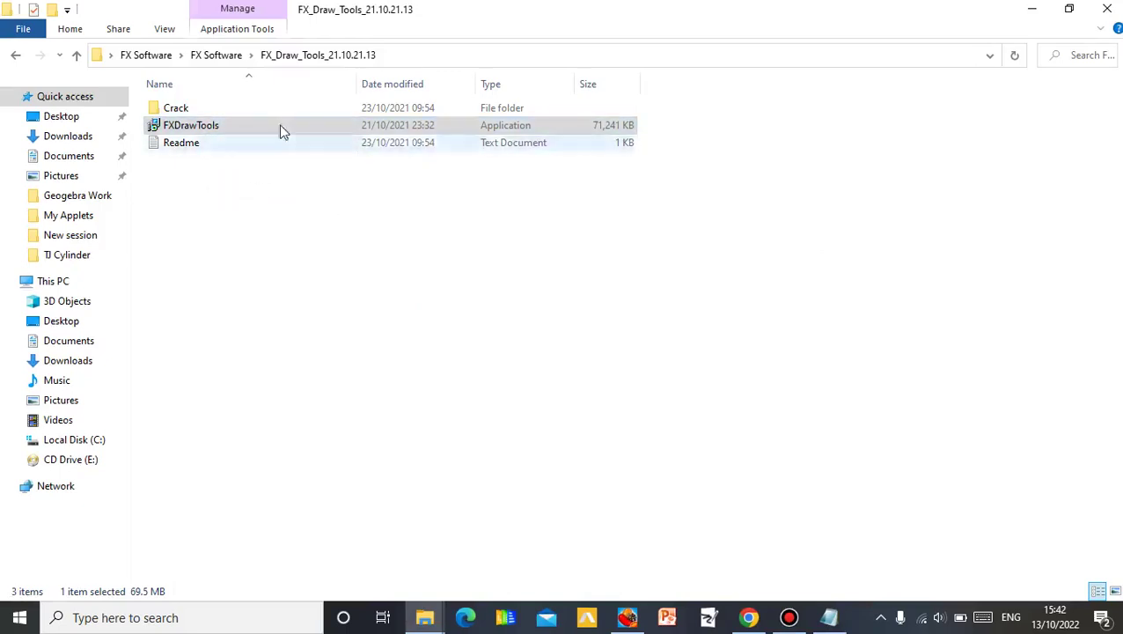
# - Copy the four application files in the Crack folder, then minimize Explorer and Chrome
pyautogui.doubleClick(230, 110)
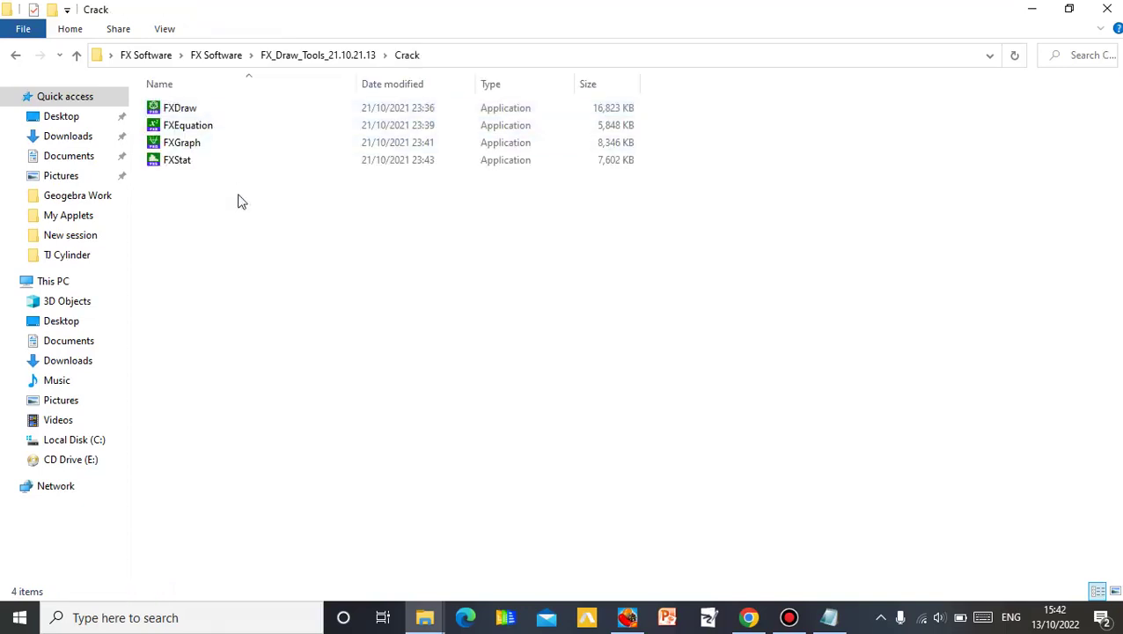
pyautogui.moveTo(238, 194); pyautogui.dragTo(244, 110)
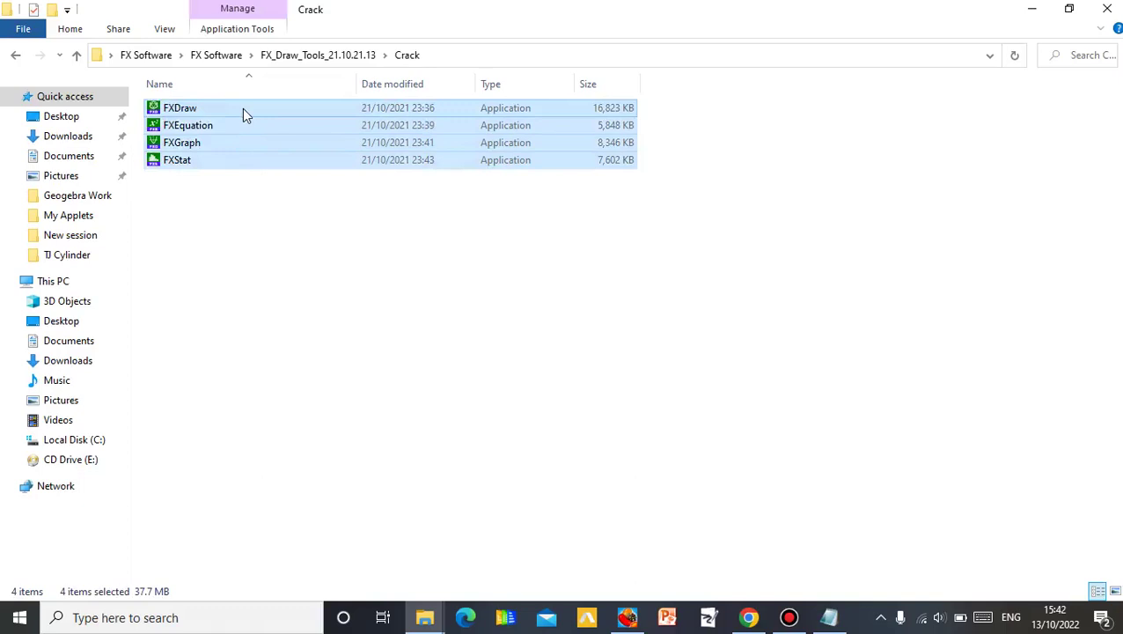
pyautogui.hotkey('ctrl', 'c')
pyautogui.hotkey('shift', 'F10')
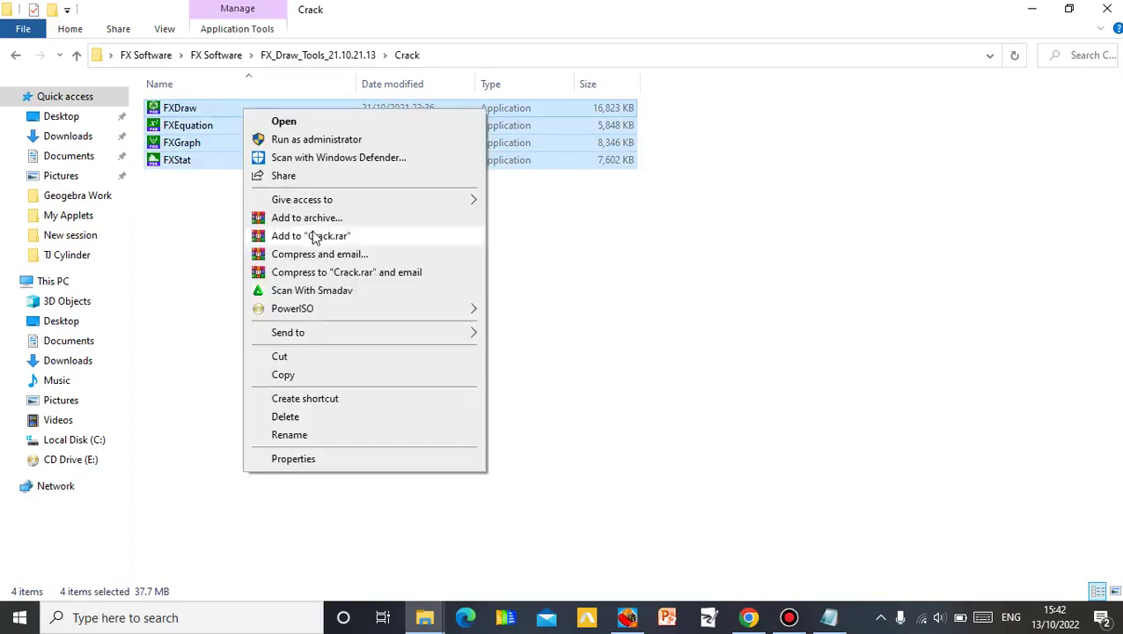
pyautogui.click(325, 373)
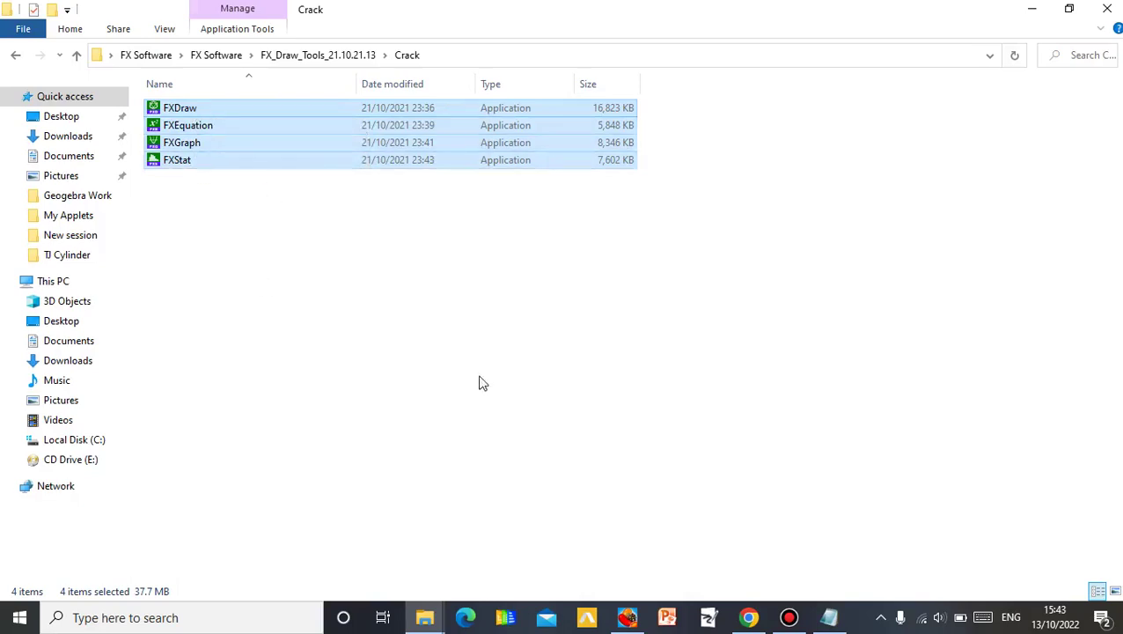
pyautogui.click(1034, 11)
pyautogui.click(1034, 14)
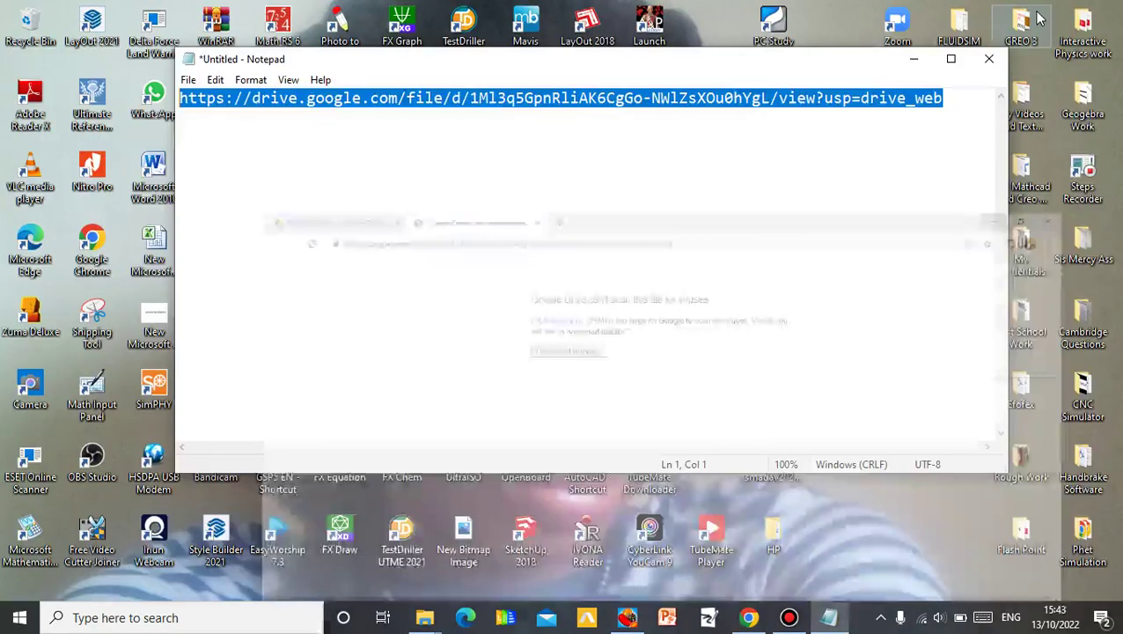
# - Minimize Notepad and open the FX Equation shortcut's file location, the Efofex bin folder
pyautogui.click(911, 59)
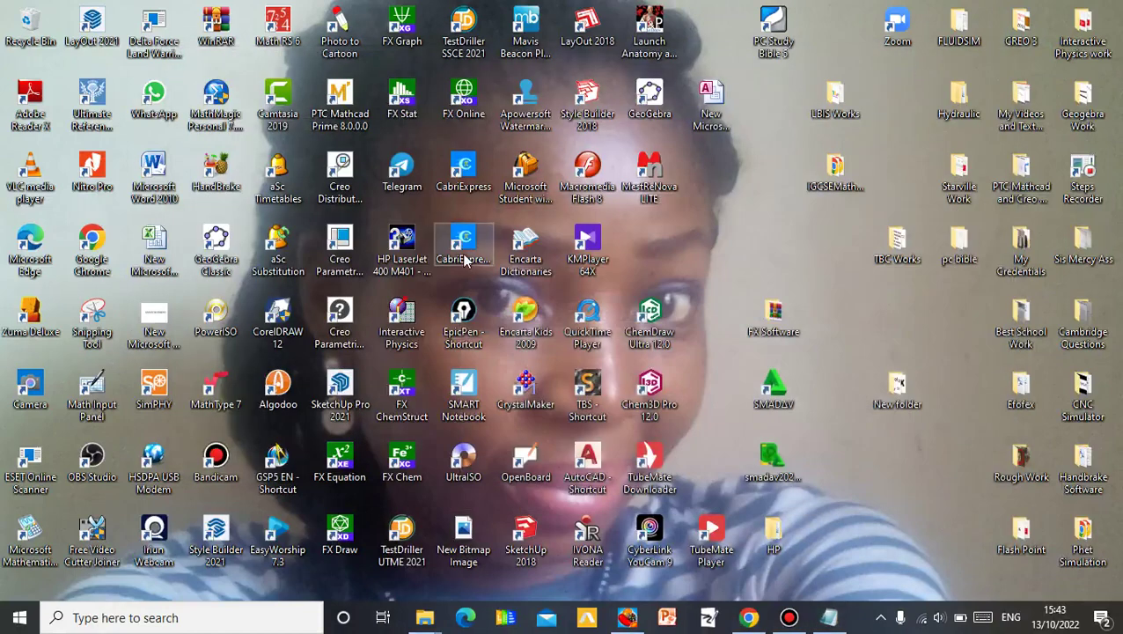
pyautogui.doubleClick(342, 464)
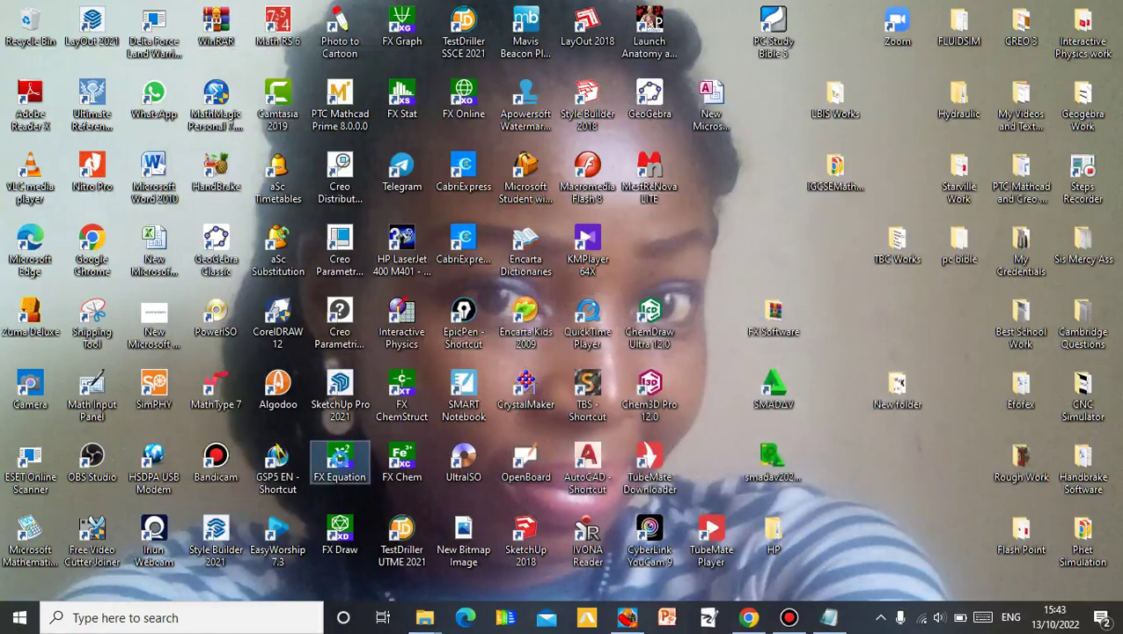
pyautogui.rightClick(333, 464)
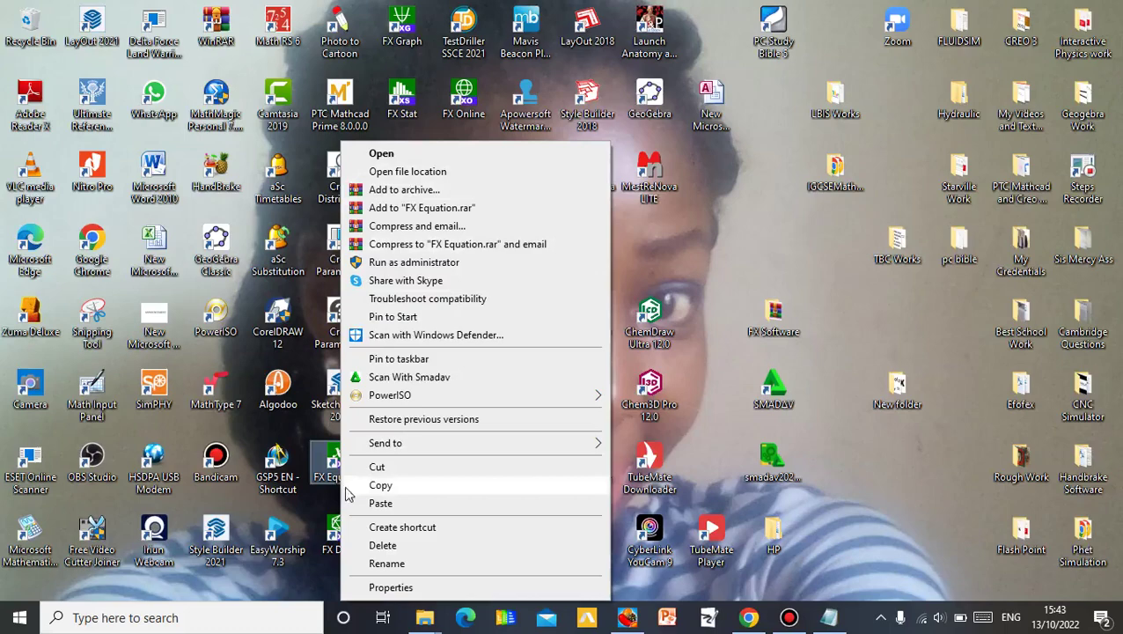
pyautogui.click(433, 173)
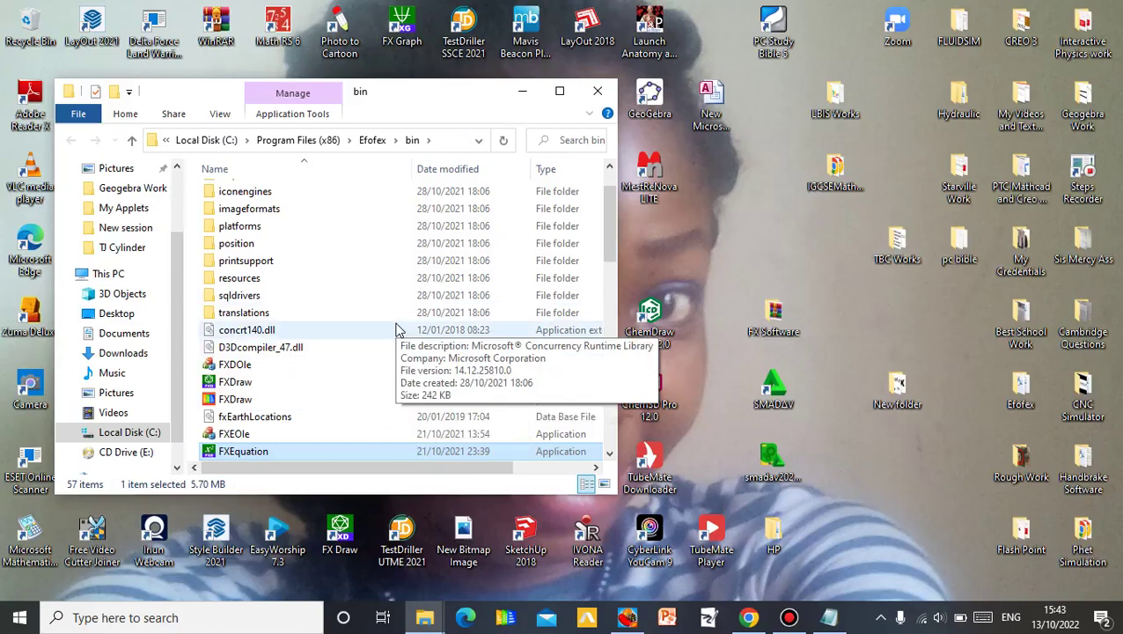
# - Paste the four files into Efofex\bin, replacing the originals with administrator permission, then close Explorer
pyautogui.hotkey('ctrl', 'v')
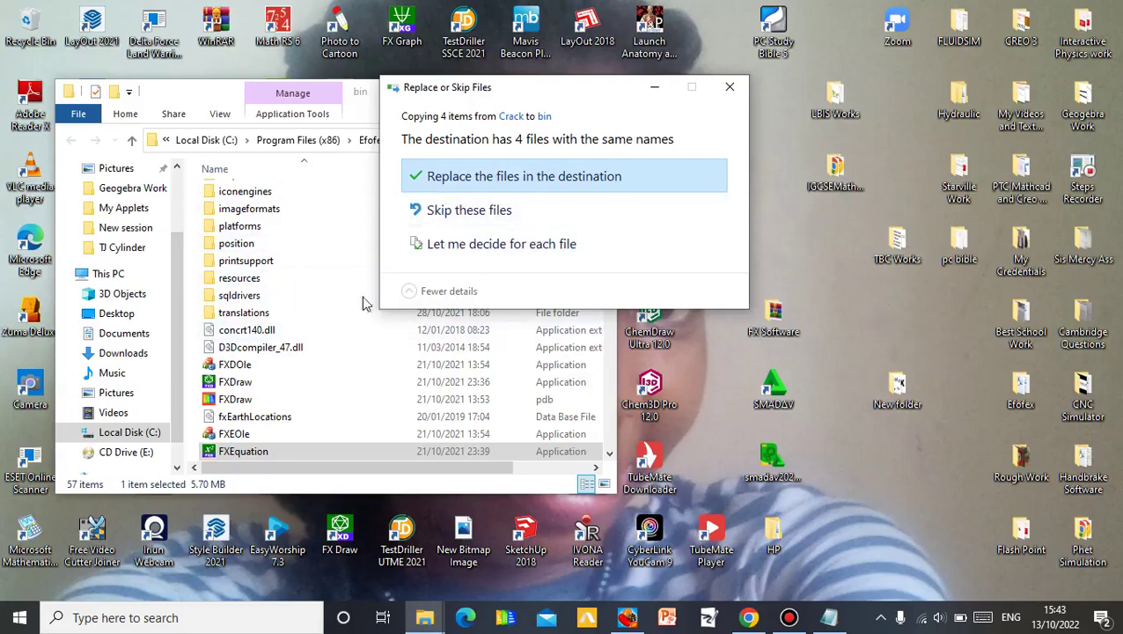
pyautogui.click(612, 182)
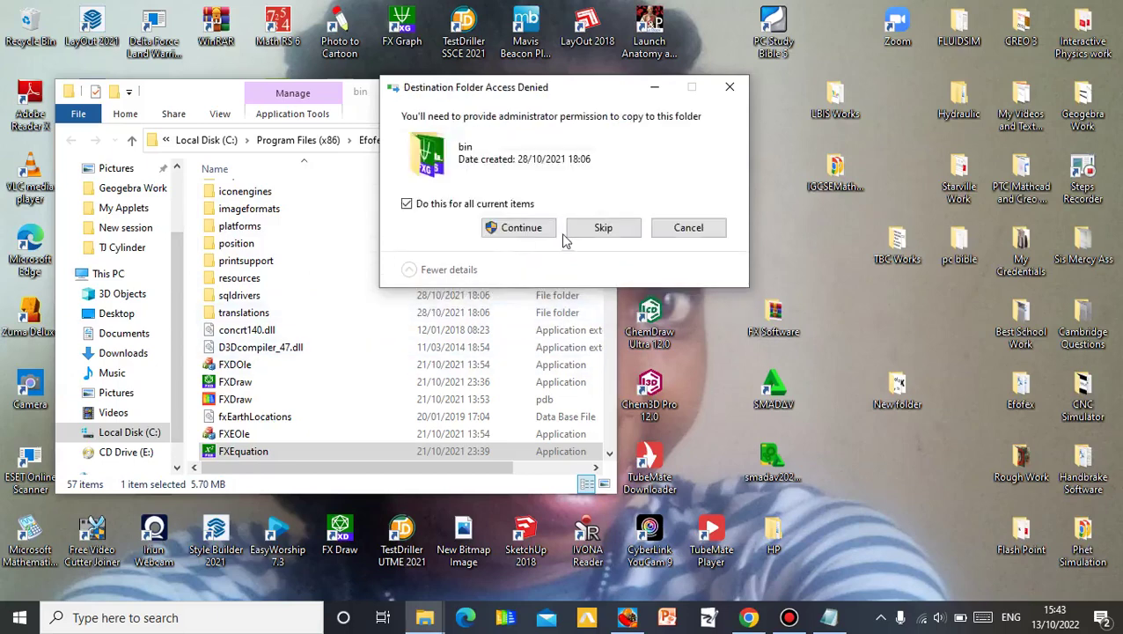
pyautogui.click(520, 228)
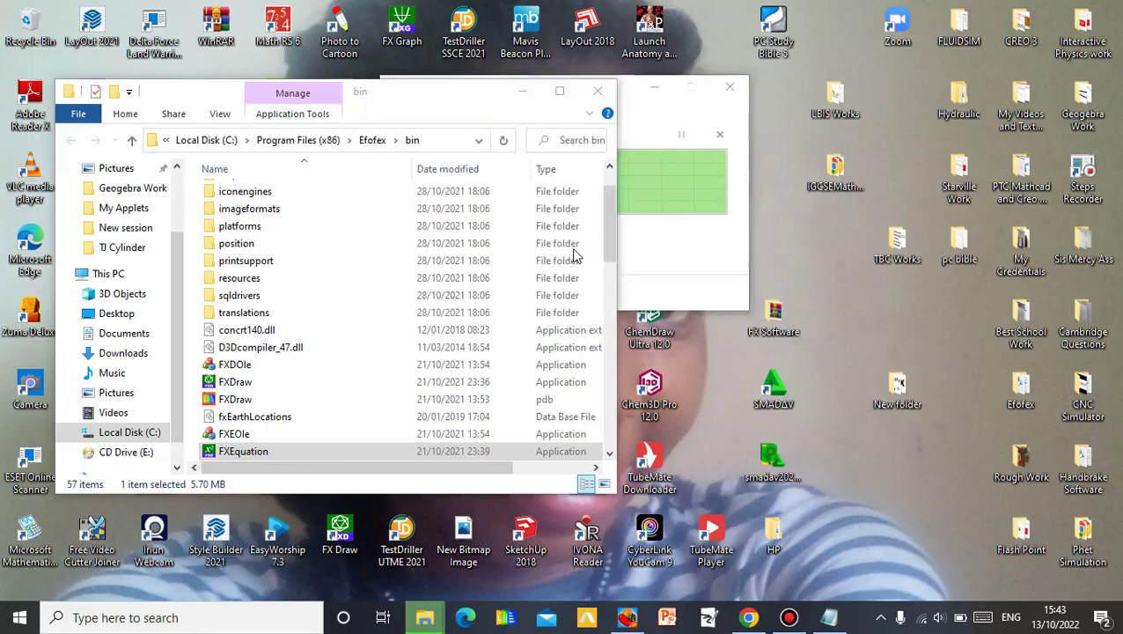
pyautogui.click(597, 91)
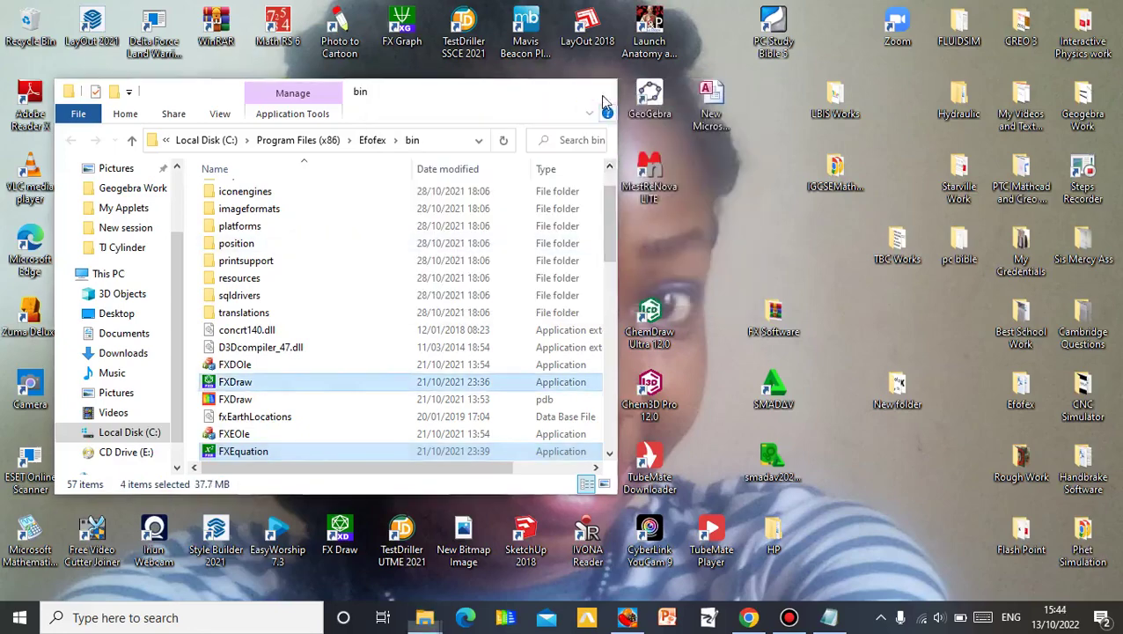
# - Paste the copied files onto the desktop and refresh the desktop icons
pyautogui.rightClick(710, 250)
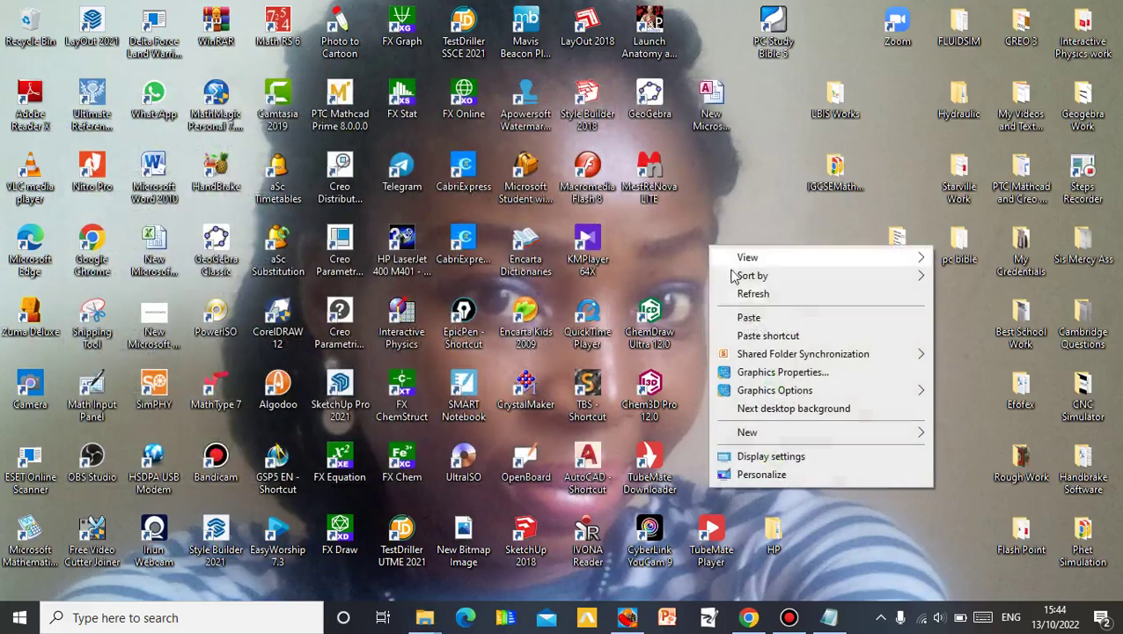
pyautogui.click(748, 317)
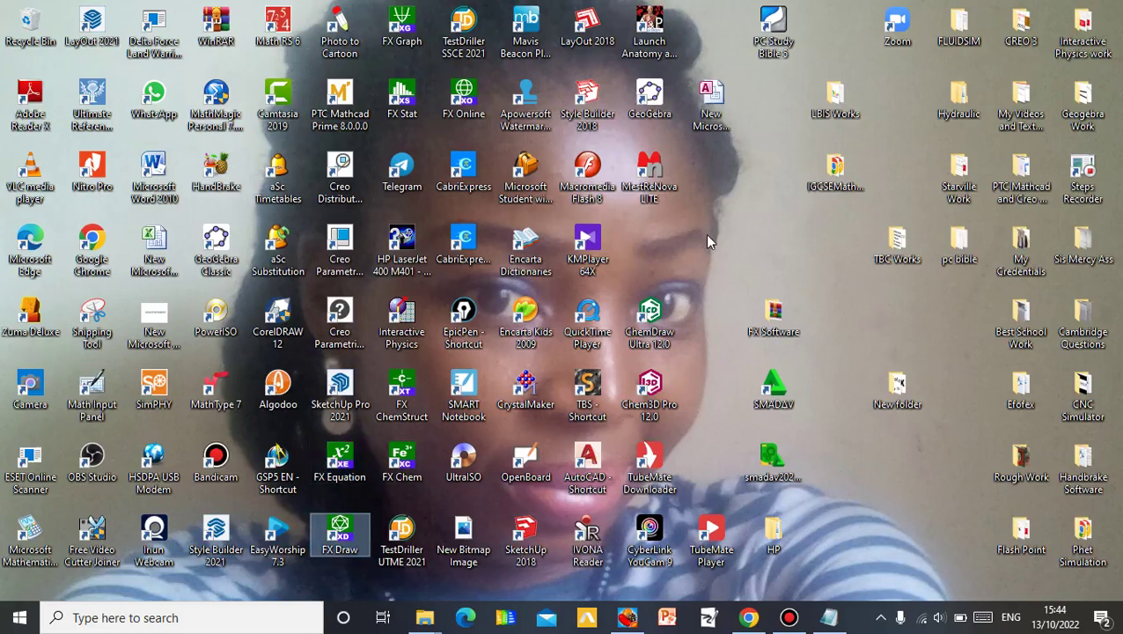
pyautogui.rightClick(695, 280)
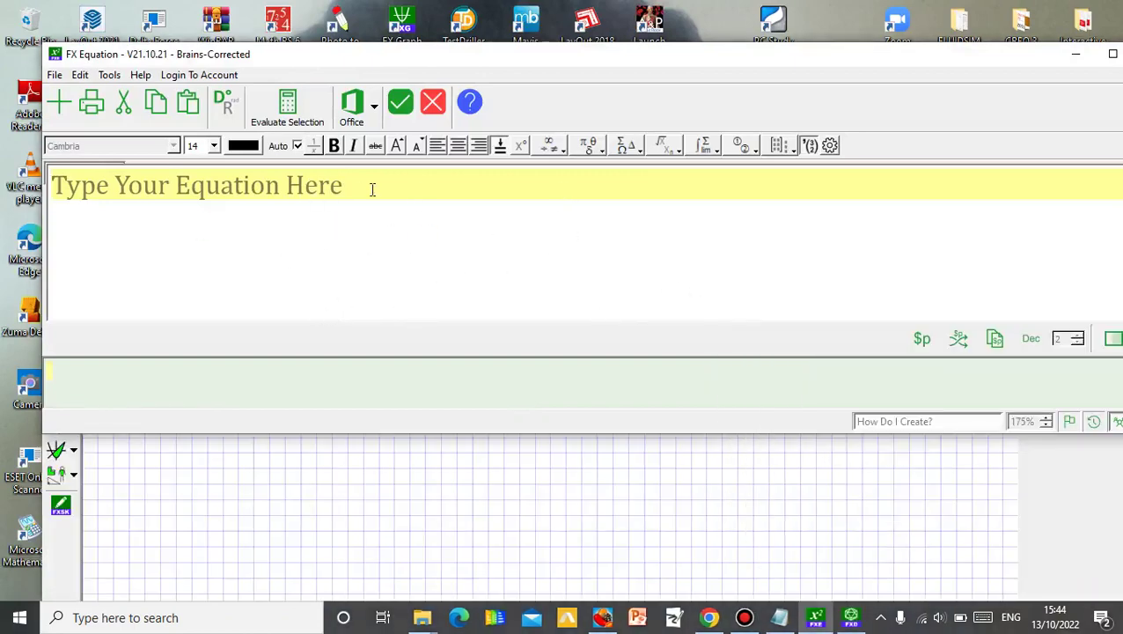
# - Enter x2+3x-4=0 on the first line and begin the second line with x=-b+-
pyautogui.write('x')
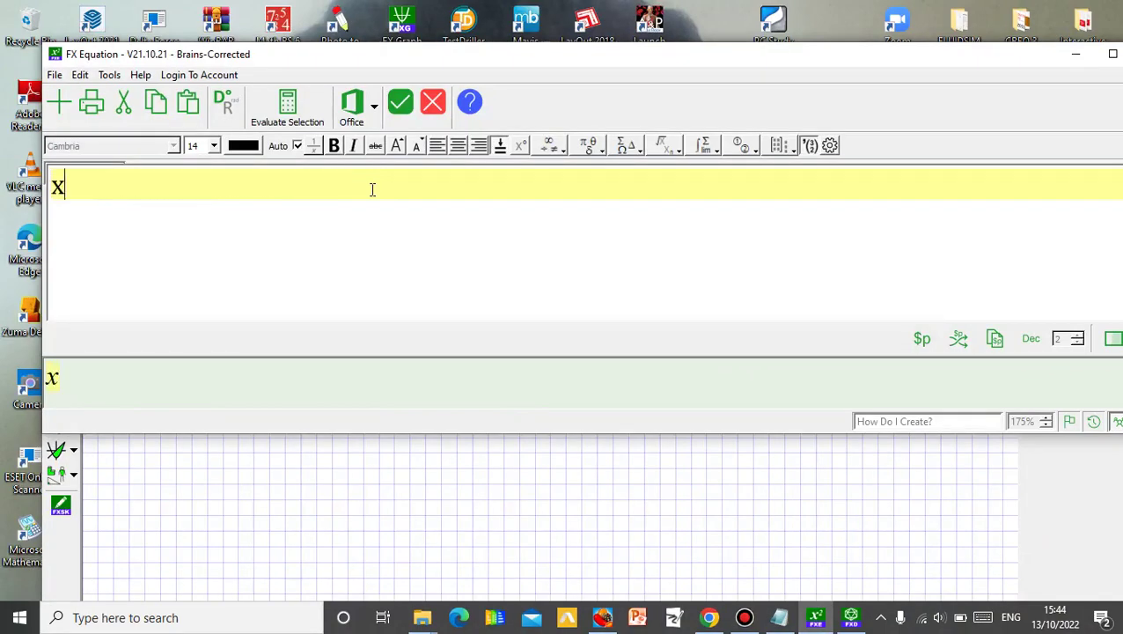
pyautogui.write('2+')
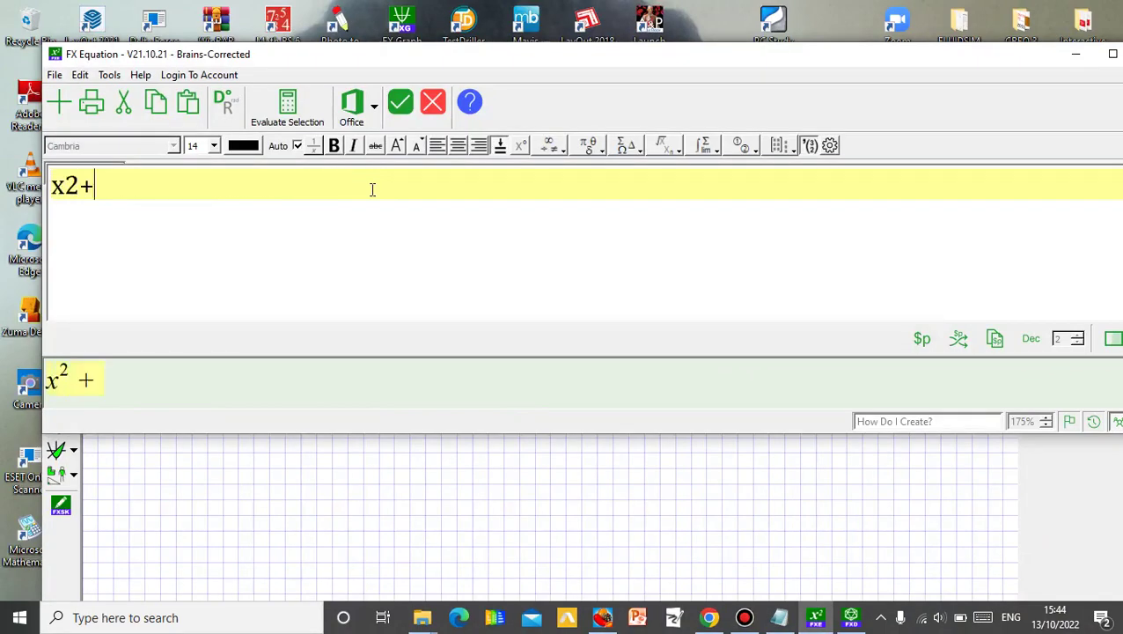
pyautogui.write('3x-')
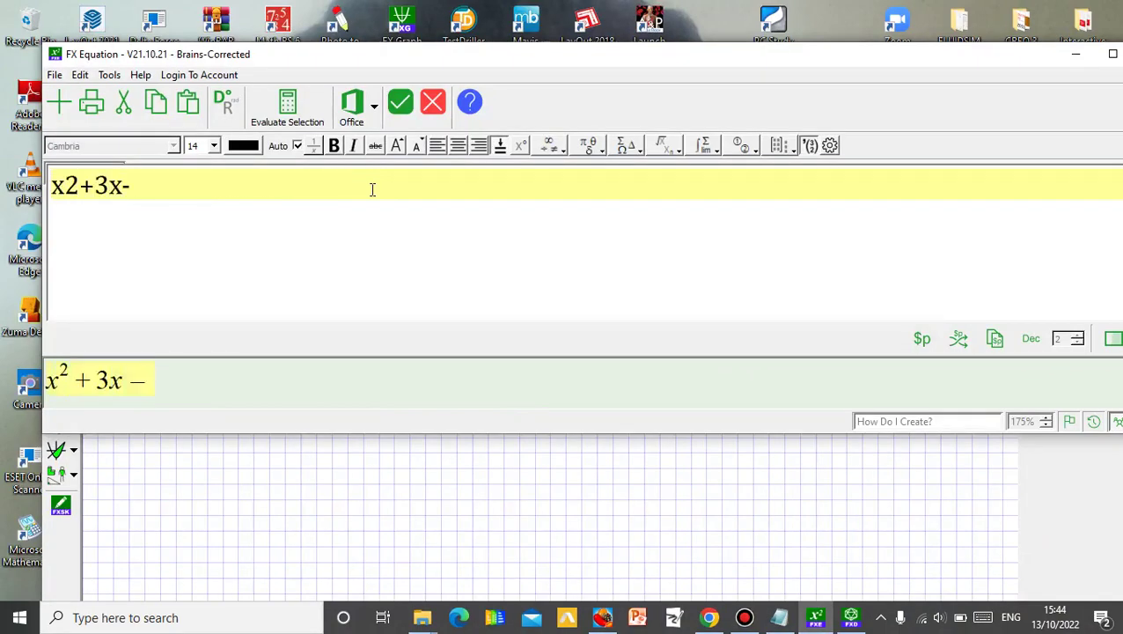
pyautogui.write('4=0')
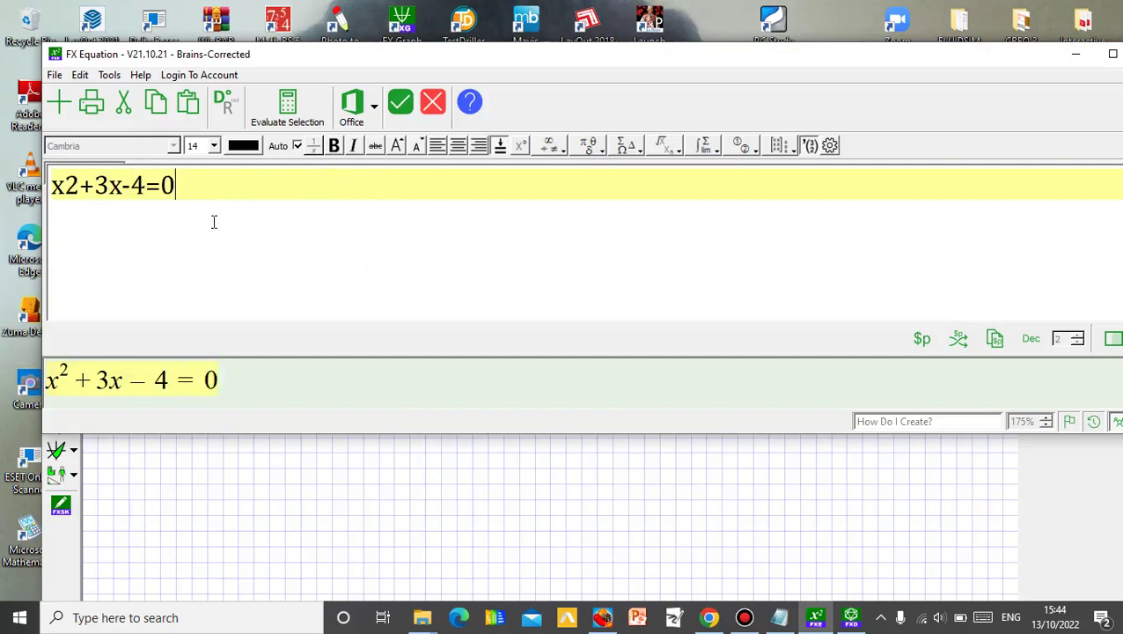
pyautogui.press('Return')
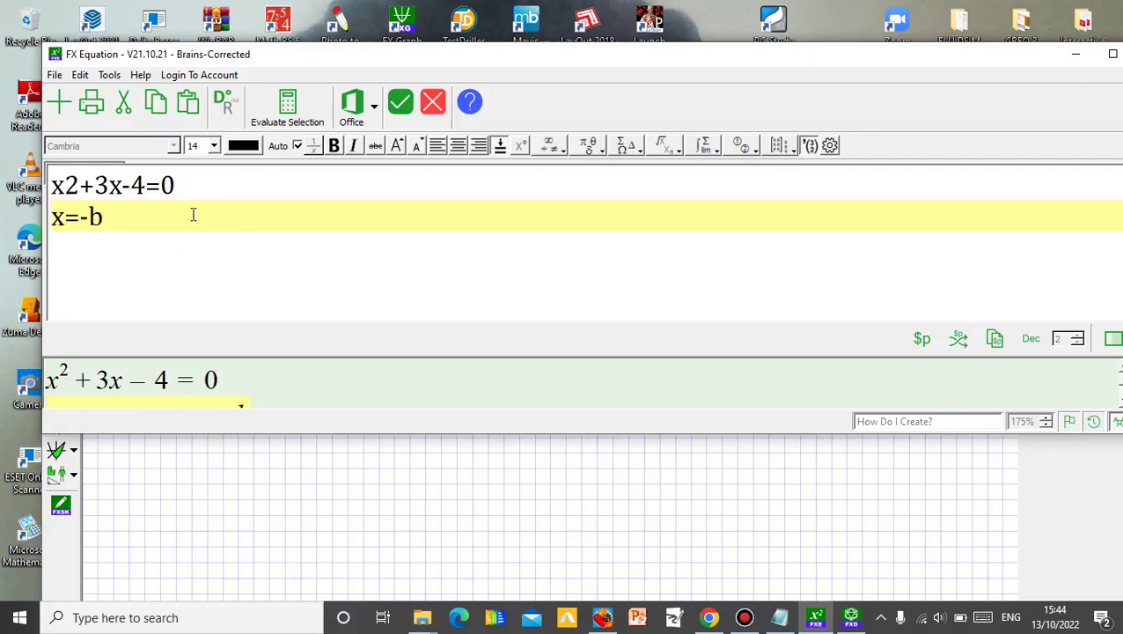
pyautogui.write('-')
# - Maximize FX Equation and enter the square root of b²−4ac on line 2
pyautogui.click(1113, 55)
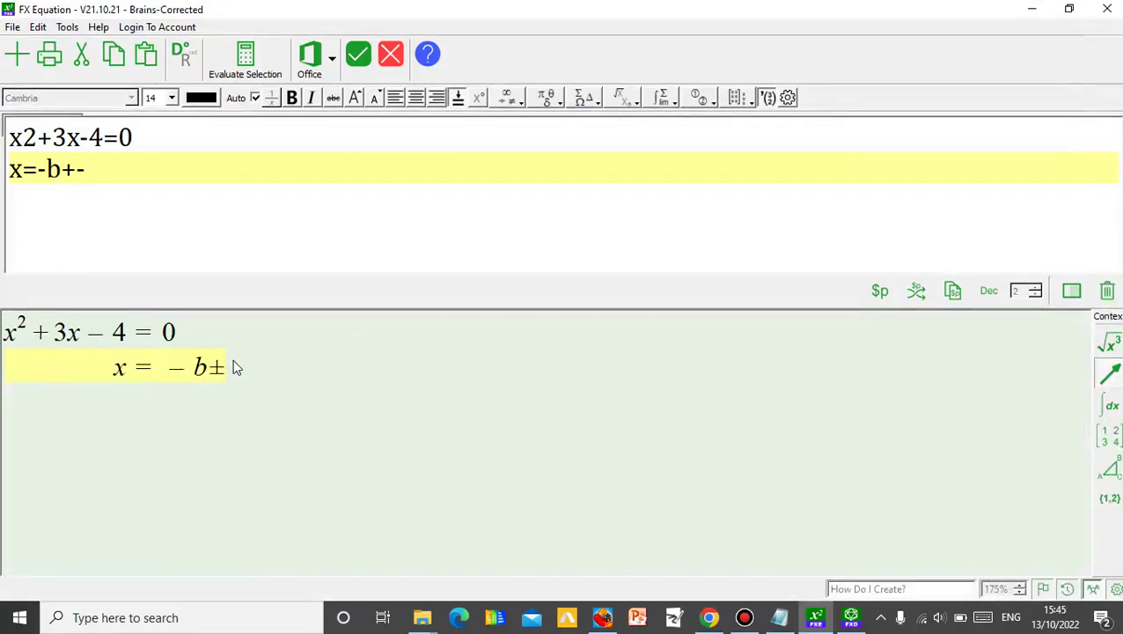
pyautogui.write('sr')
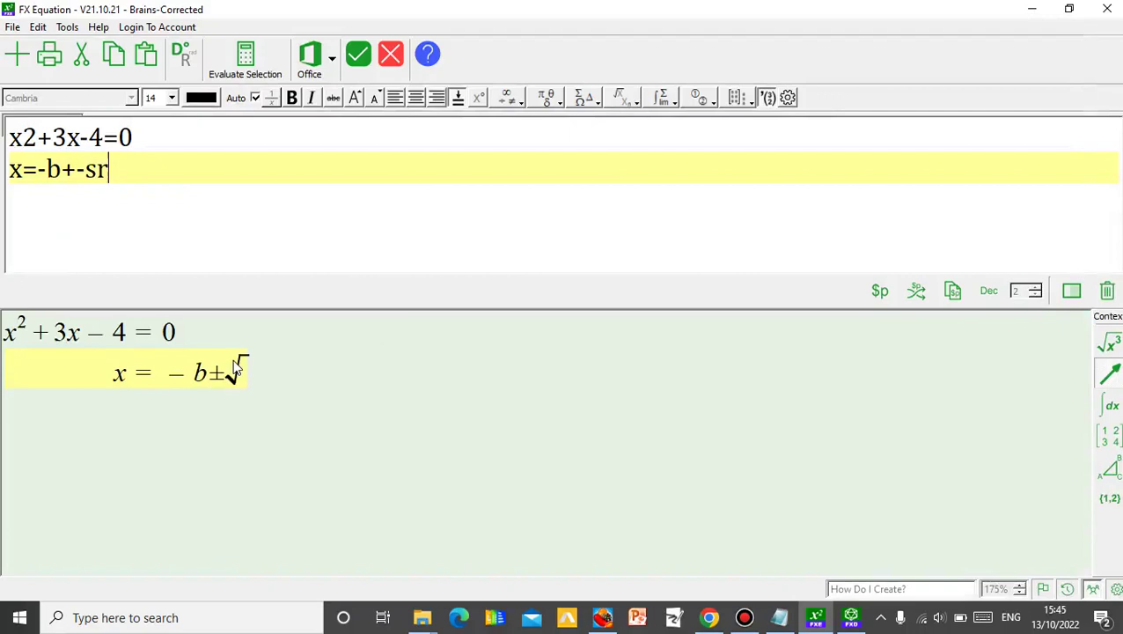
pyautogui.write('b2-')
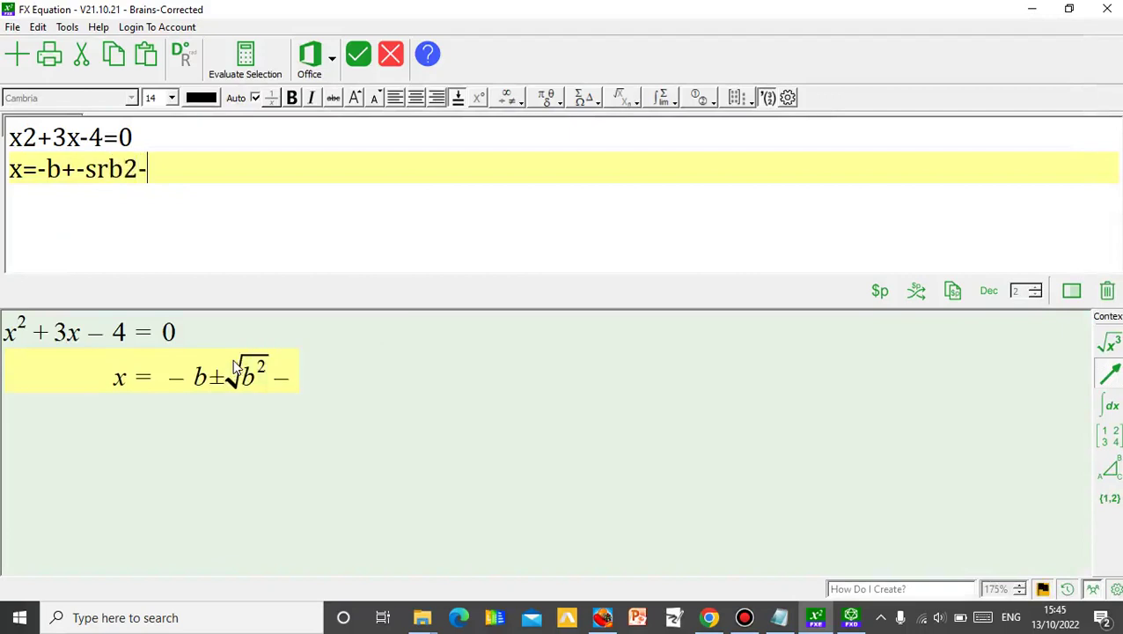
pyautogui.write('4ac')
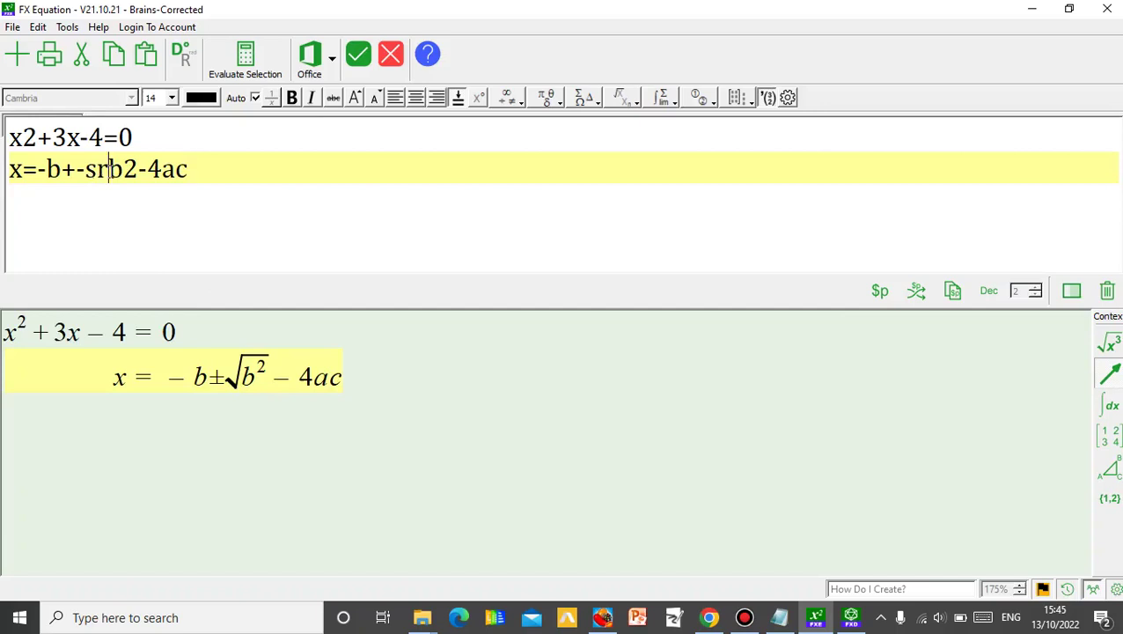
pyautogui.write('{')
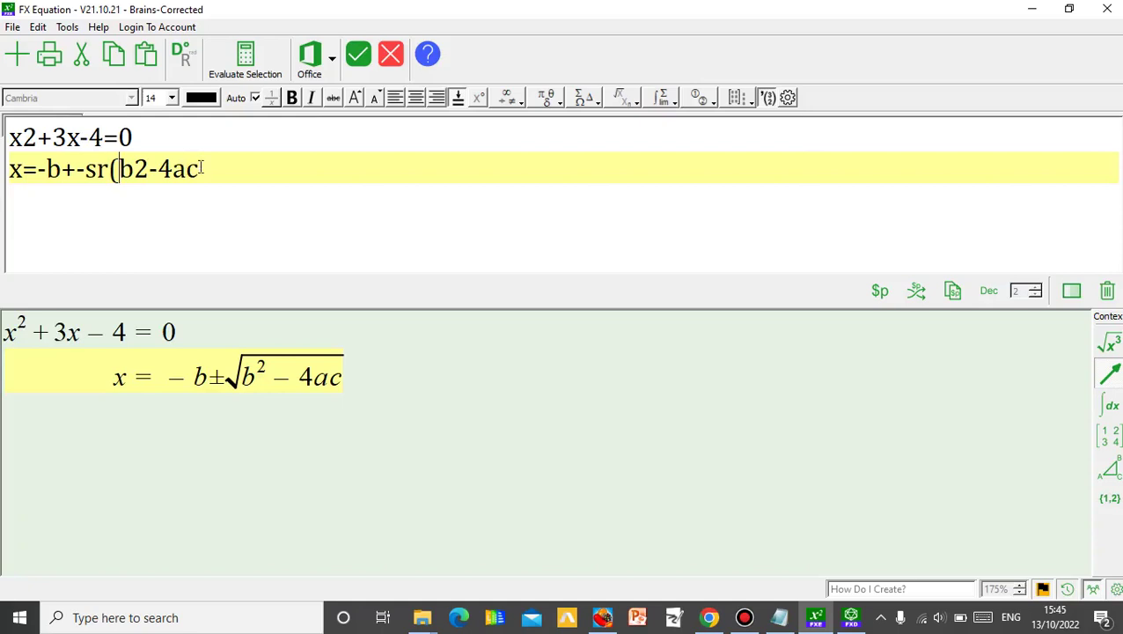
pyautogui.write(')')
# - Wrap the numerator in parentheses and append /2a to complete x=(−b±√(b²−4ac))/2a
pyautogui.click(40, 169)
pyautogui.write('(')
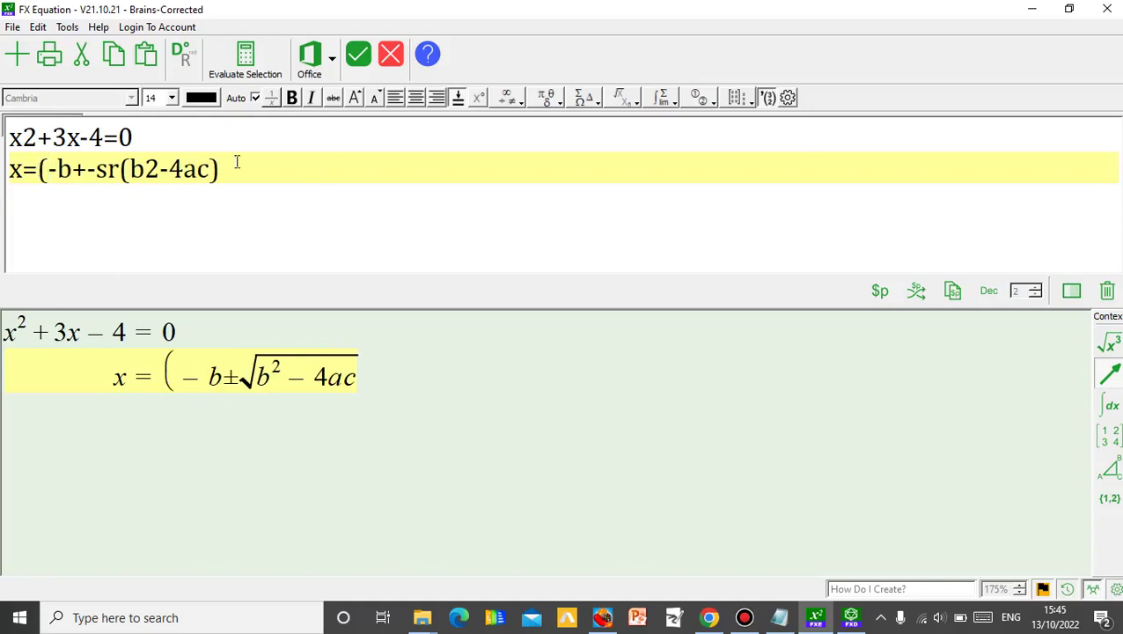
pyautogui.click(236, 162)
pyautogui.write(')')
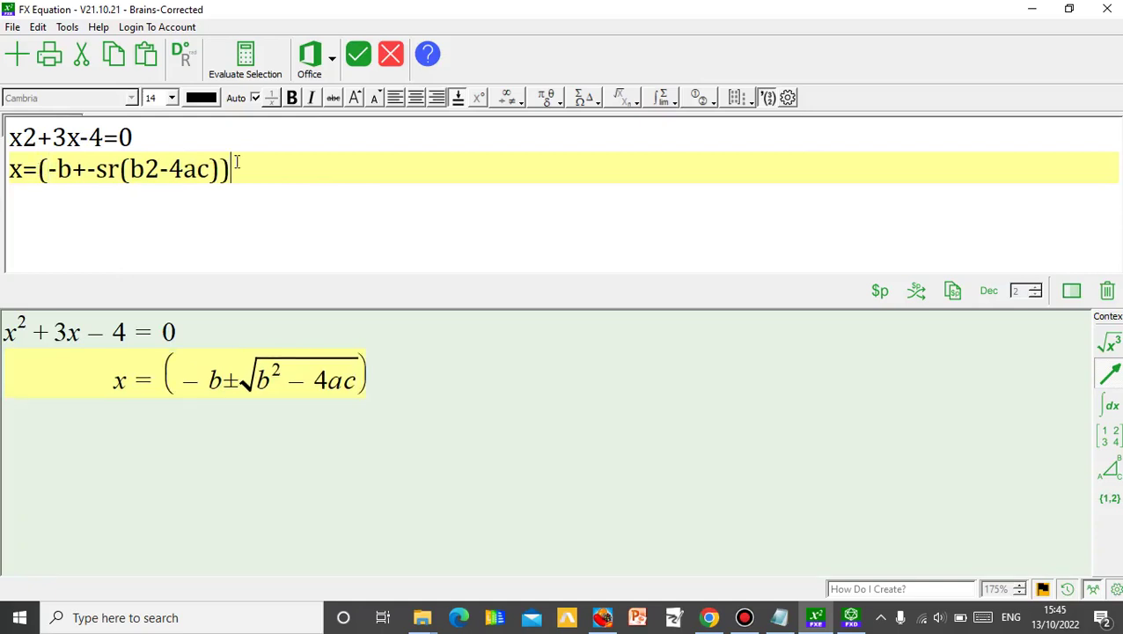
pyautogui.write('/')
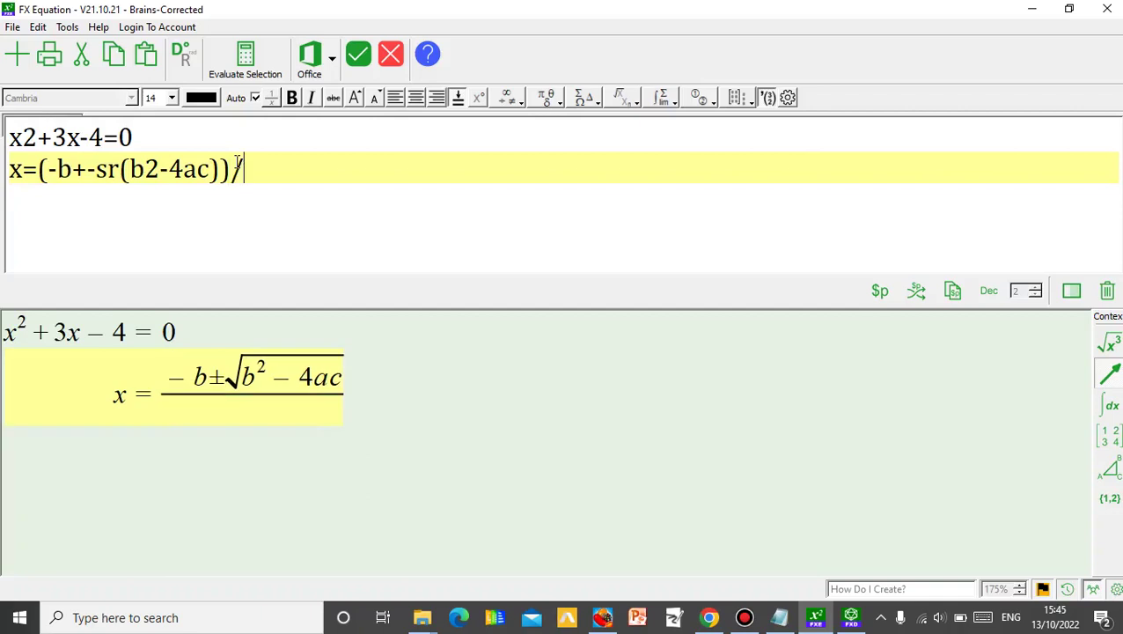
pyautogui.write('2a')
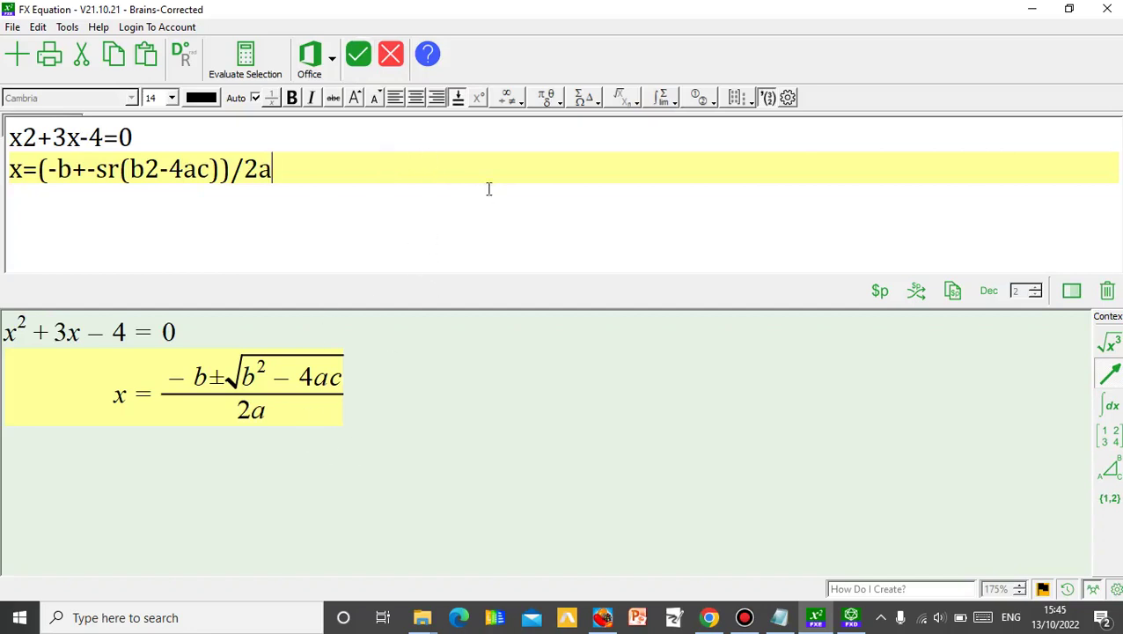
pyautogui.click(850, 617)
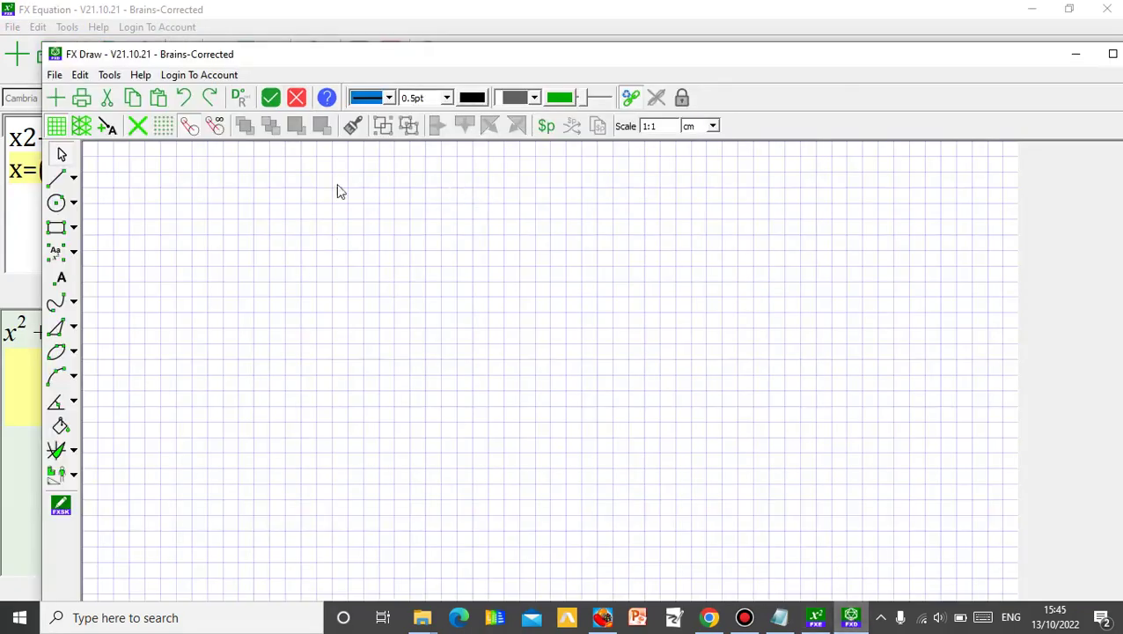
# - Maximize FX Draw and draw a small rectangle, a larger rectangle and a circle on the grid
pyautogui.click(1112, 53)
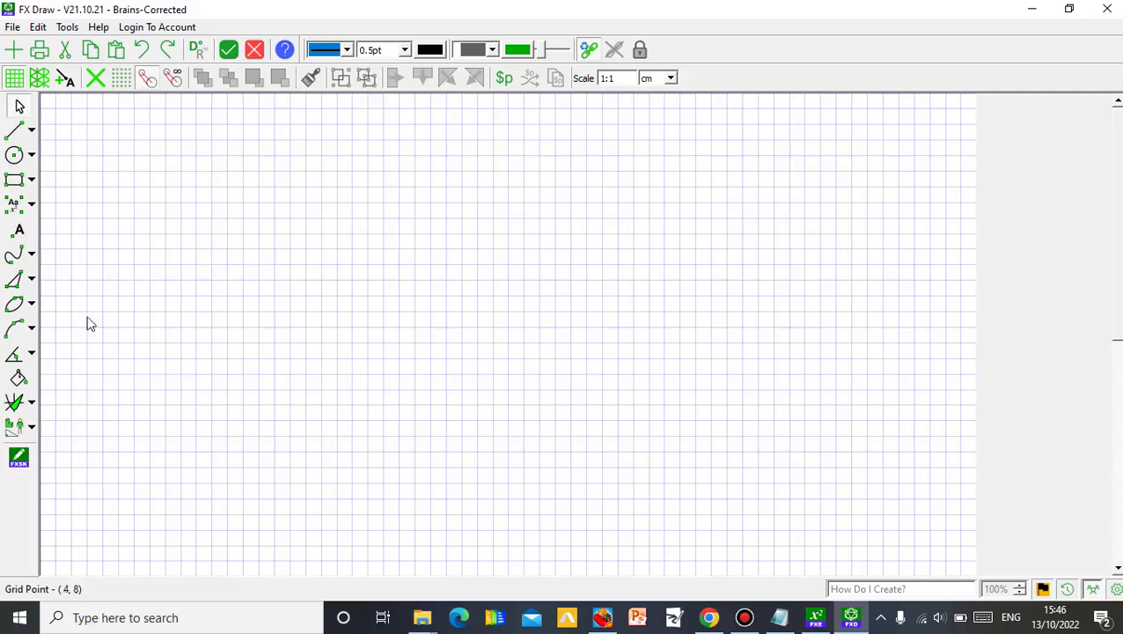
pyautogui.click(32, 181)
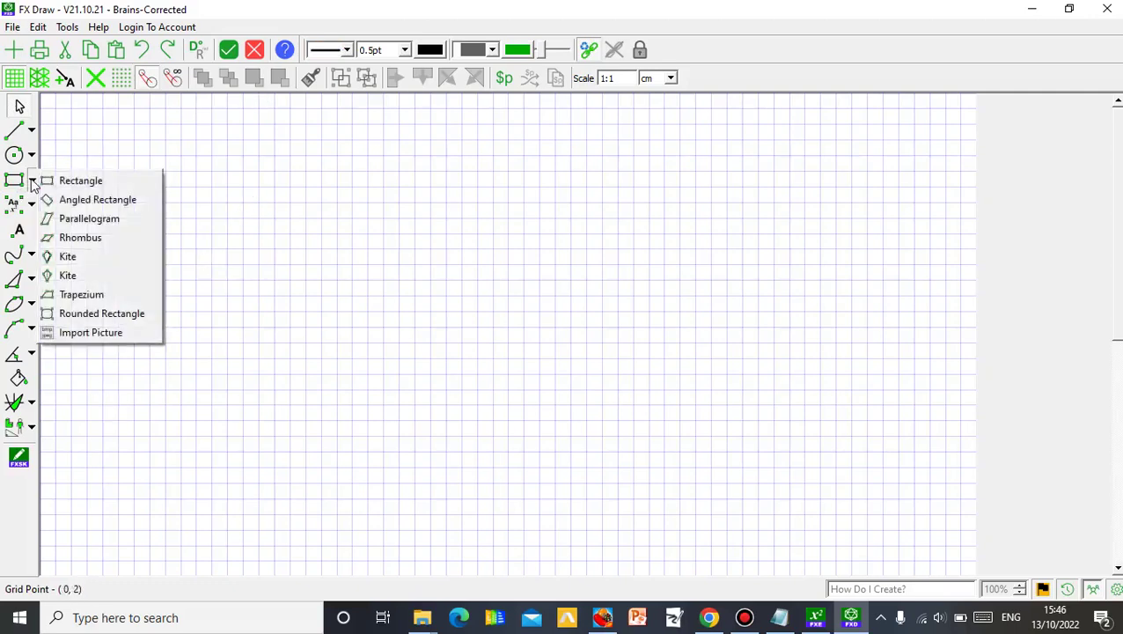
pyautogui.click(81, 181)
pyautogui.moveTo(290, 217); pyautogui.dragTo(308, 265)
pyautogui.moveTo(383, 233); pyautogui.dragTo(570, 347)
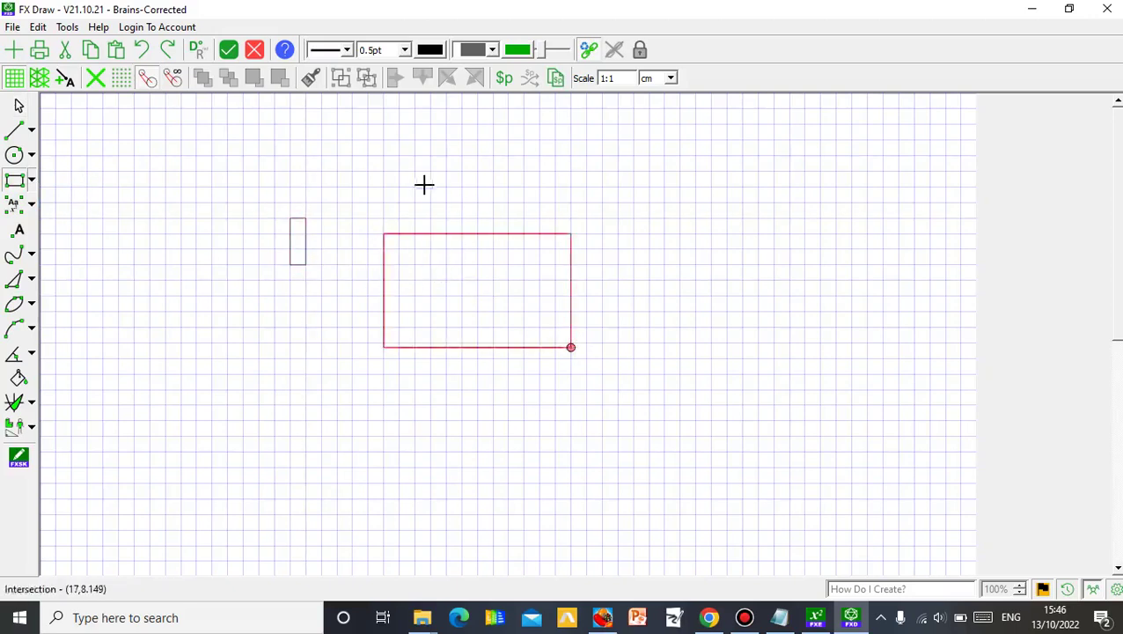
pyautogui.click(15, 158)
pyautogui.moveTo(228, 173); pyautogui.dragTo(251, 251)
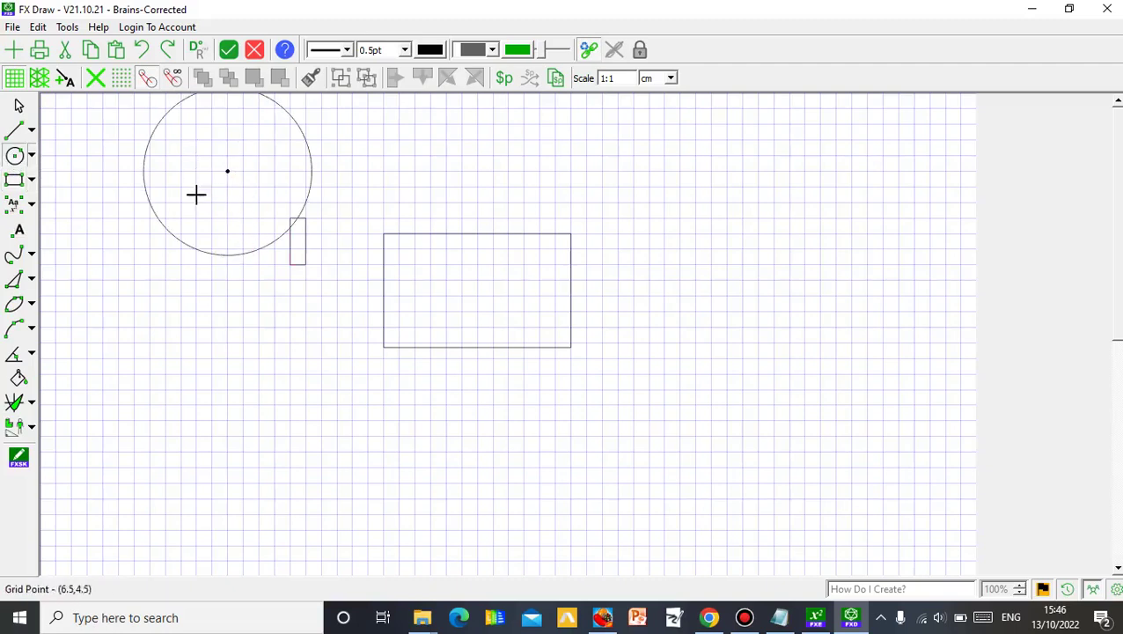
# - Move the circle below the small rectangle, then delete all three practice shapes
pyautogui.click(20, 106)
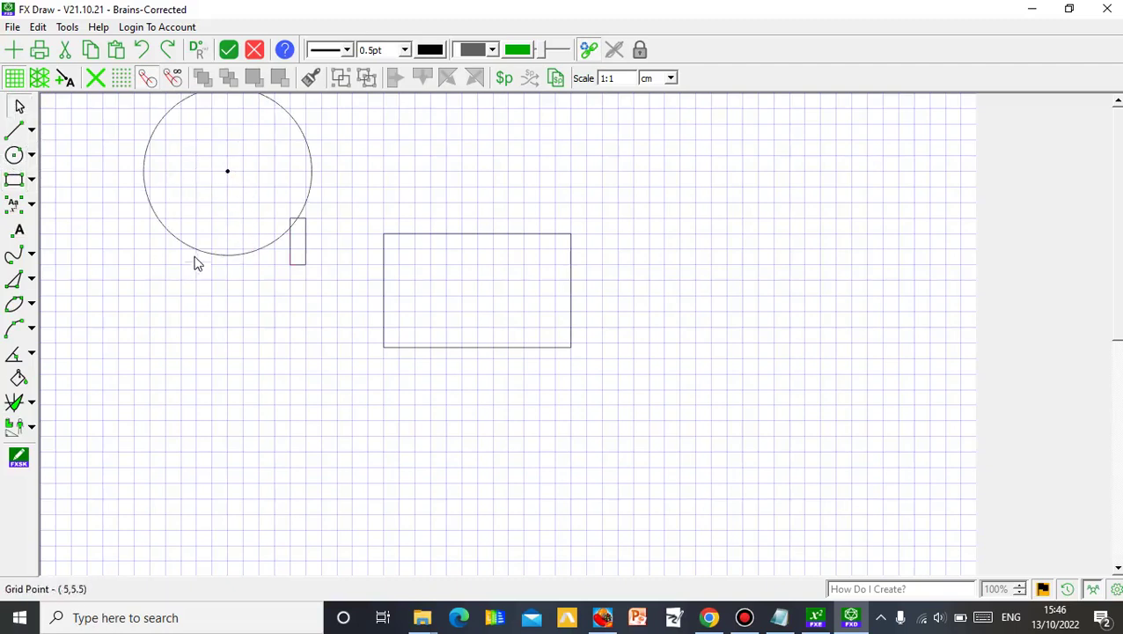
pyautogui.click(200, 255)
pyautogui.moveTo(200, 255); pyautogui.dragTo(250, 453)
pyautogui.click(450, 441)
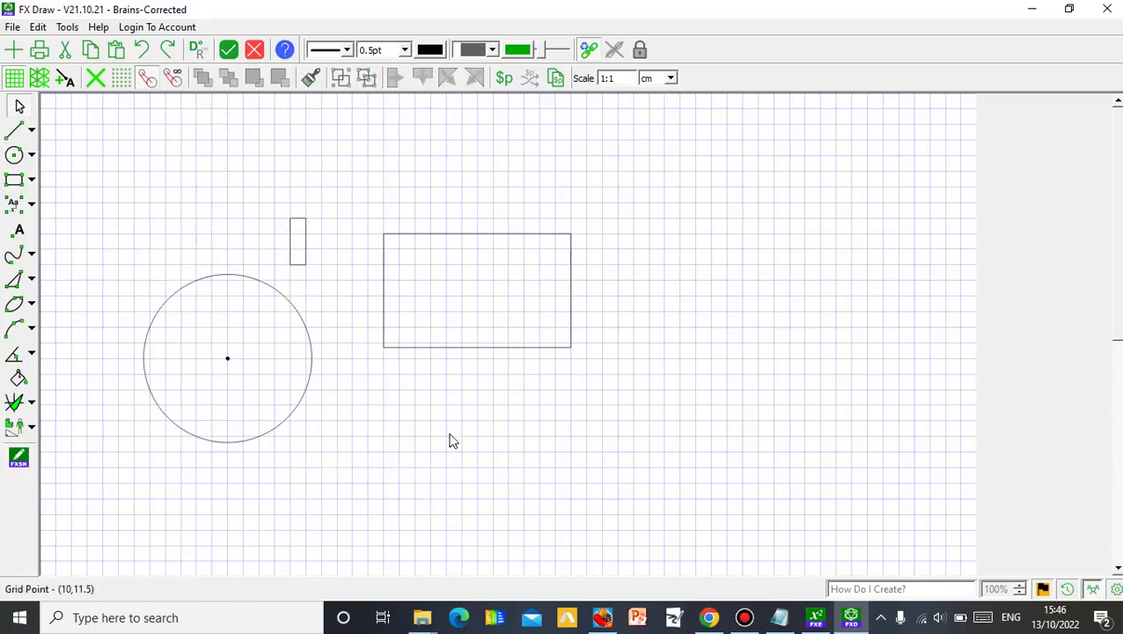
pyautogui.moveTo(100, 187)
pyautogui.mouseDown()
pyautogui.moveTo(366, 401)
pyautogui.moveTo(585, 438)
pyautogui.moveTo(698, 498)
pyautogui.mouseUp()
pyautogui.press('Delete')
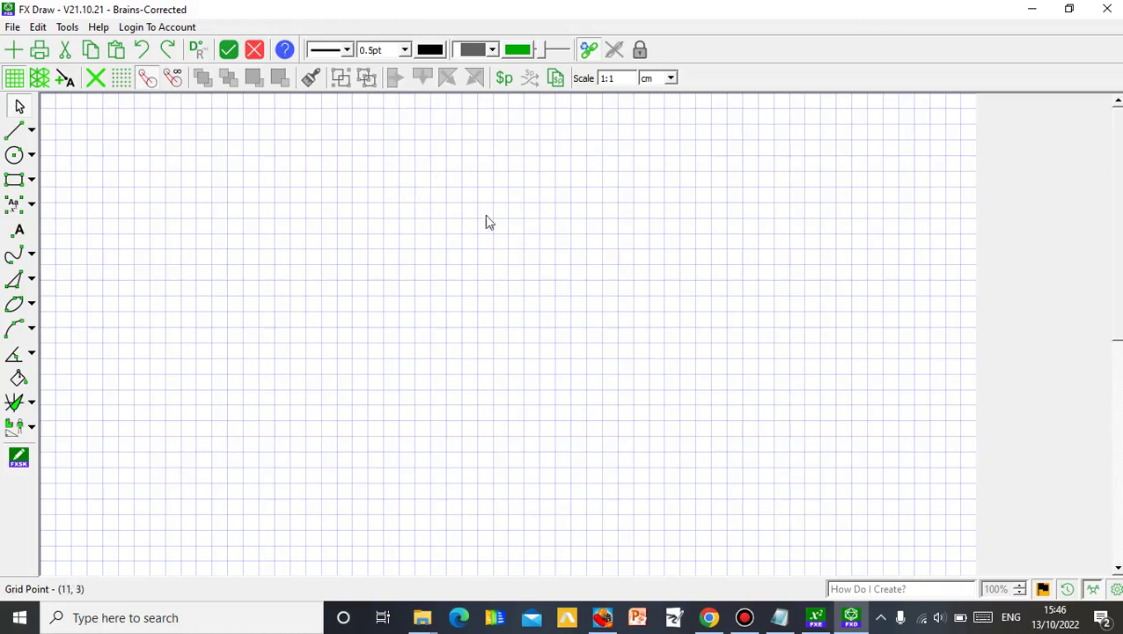
pyautogui.click(1032, 10)
# - Launch Word 2010 on a blank document, dismiss the activation notice, and close Word again
pyautogui.click(1033, 10)
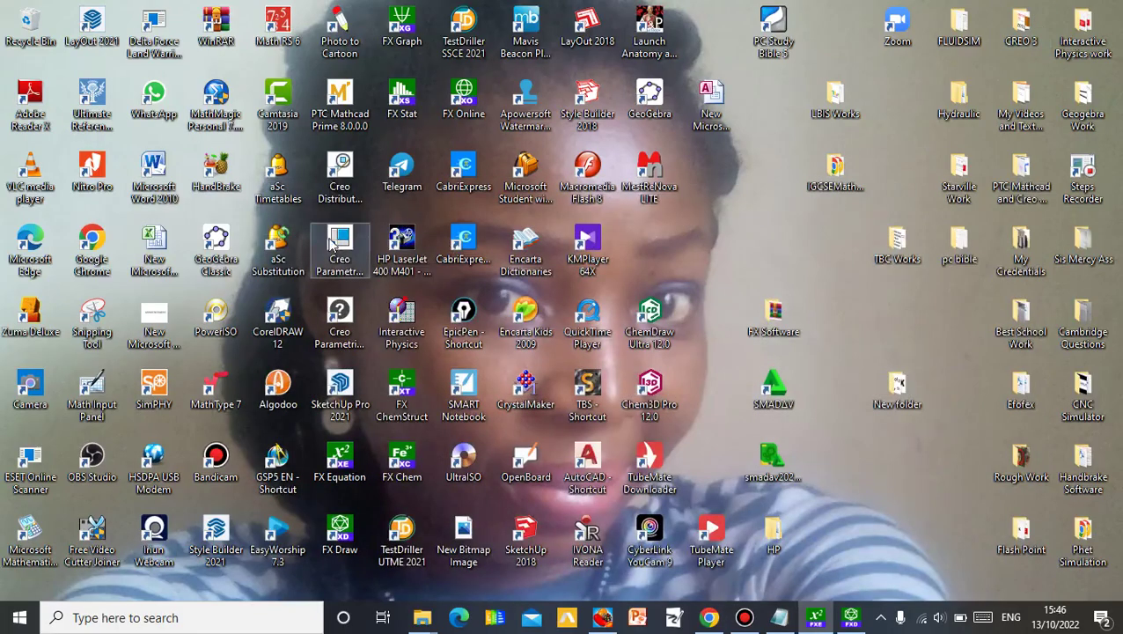
pyautogui.doubleClick(158, 184)
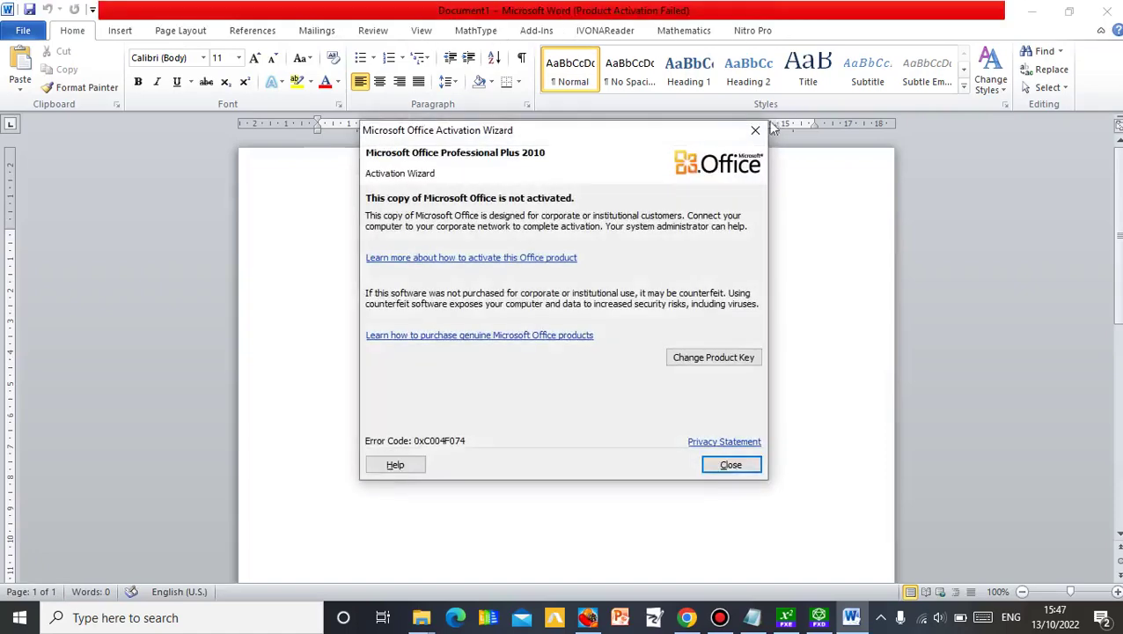
pyautogui.click(755, 130)
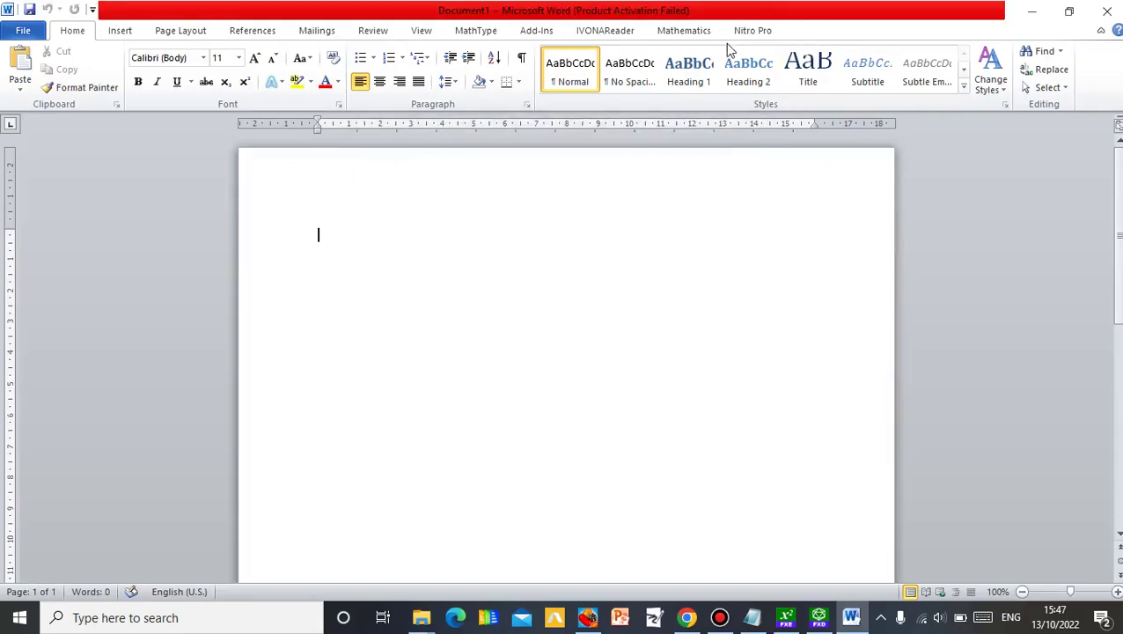
pyautogui.click(1111, 16)
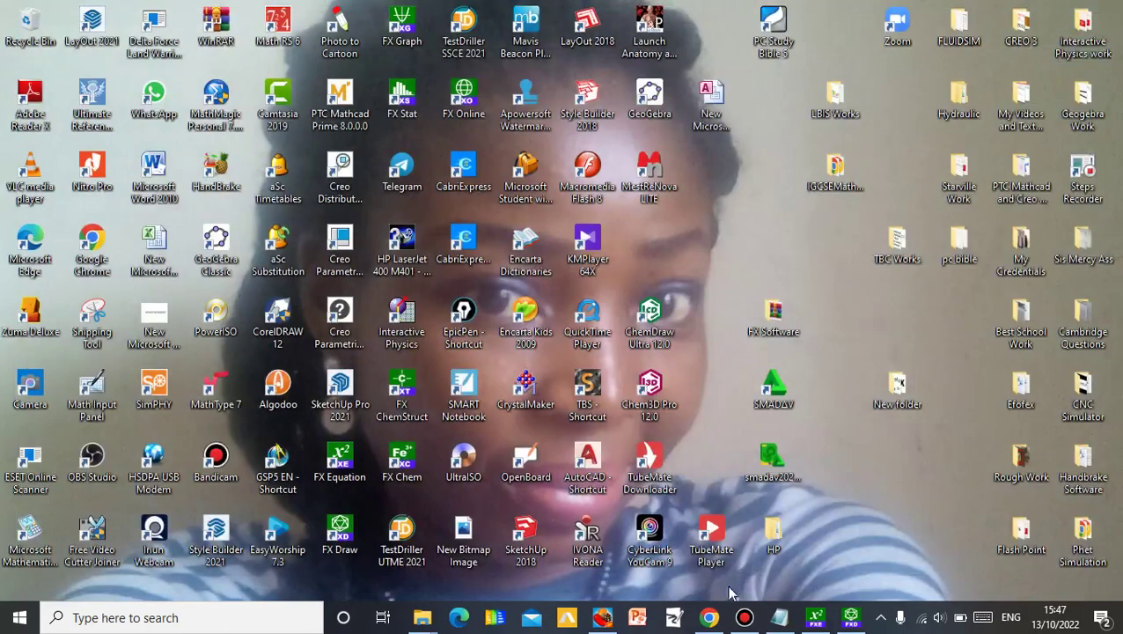
# - Apply MultiDocs (Modern Mode) Office integration from FX Equation's Help > Manage Office Integration
pyautogui.click(815, 617)
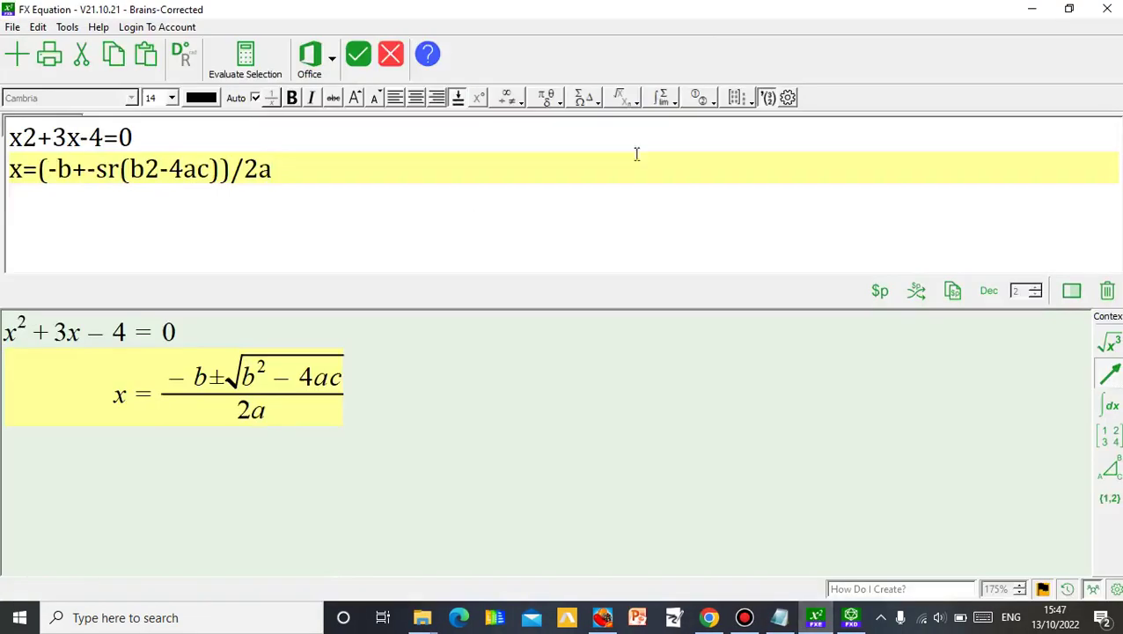
pyautogui.click(104, 25)
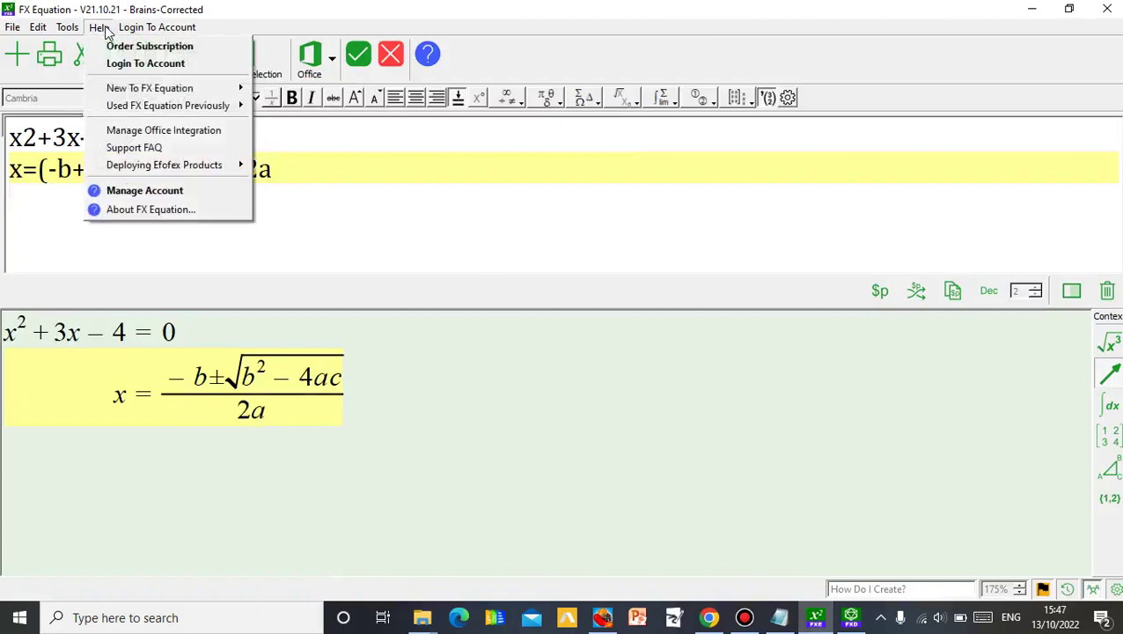
pyautogui.click(171, 132)
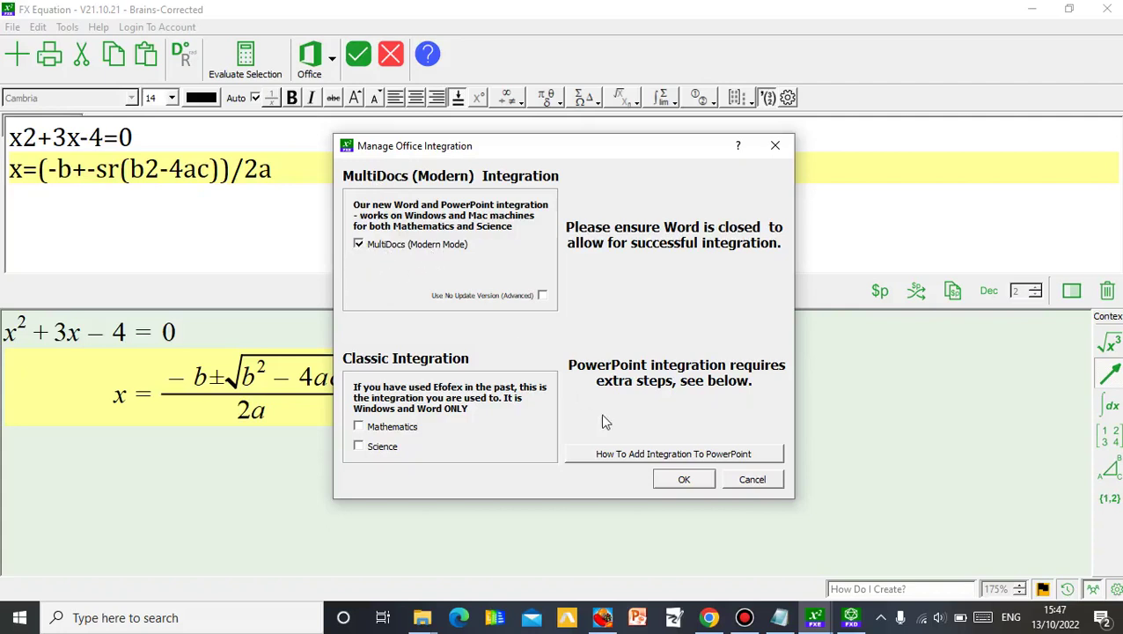
pyautogui.click(684, 479)
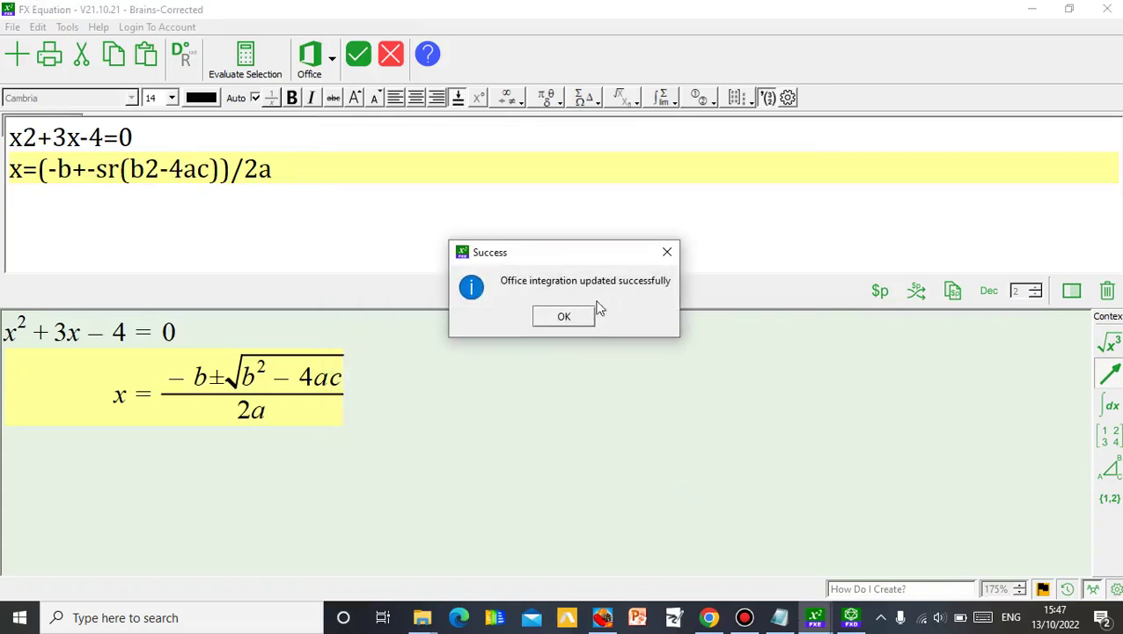
# - Acknowledge the integration success message and relaunch Word 2010 from the desktop
pyautogui.click(563, 317)
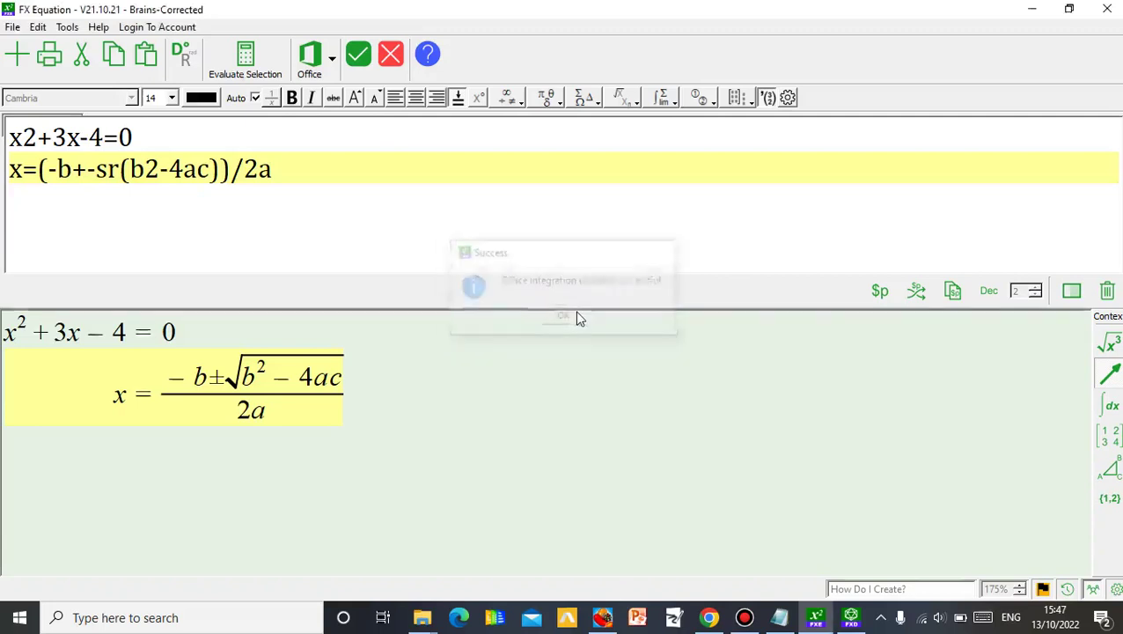
pyautogui.click(1031, 9)
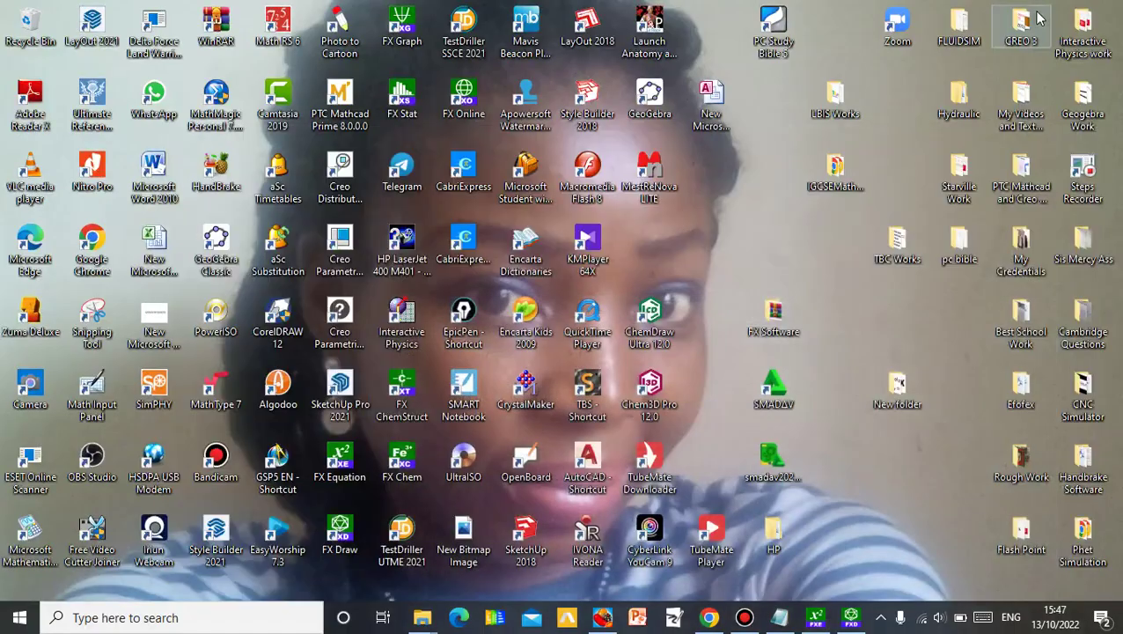
pyautogui.doubleClick(163, 195)
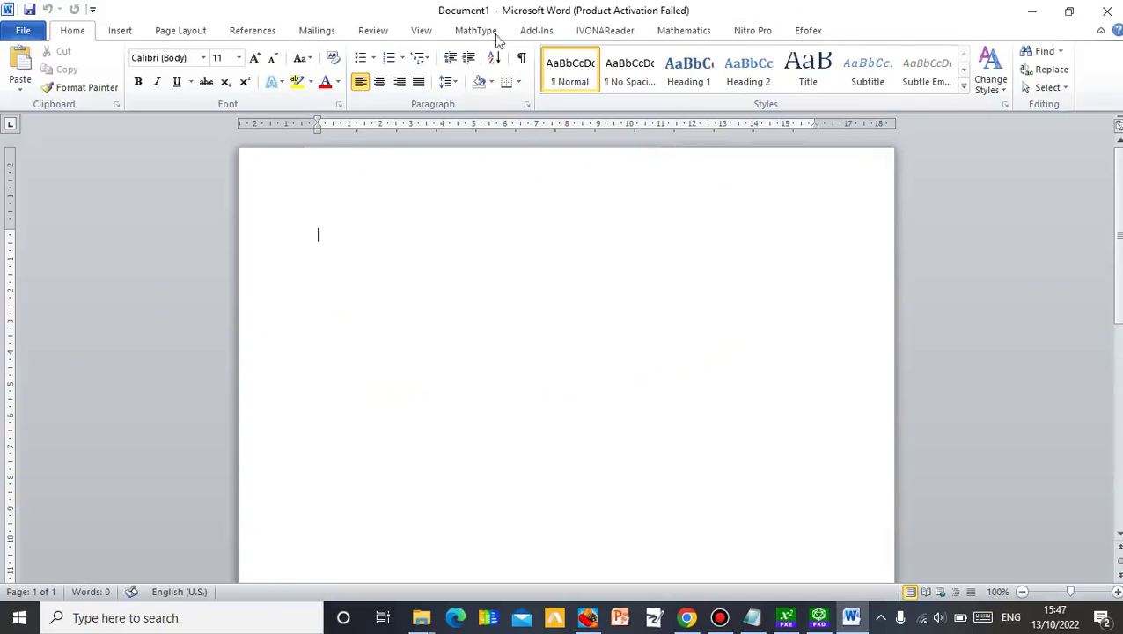
# - Insert a new FX Draw drawing from Word's Efofex tab, dismissing the activation notice
pyautogui.click(808, 31)
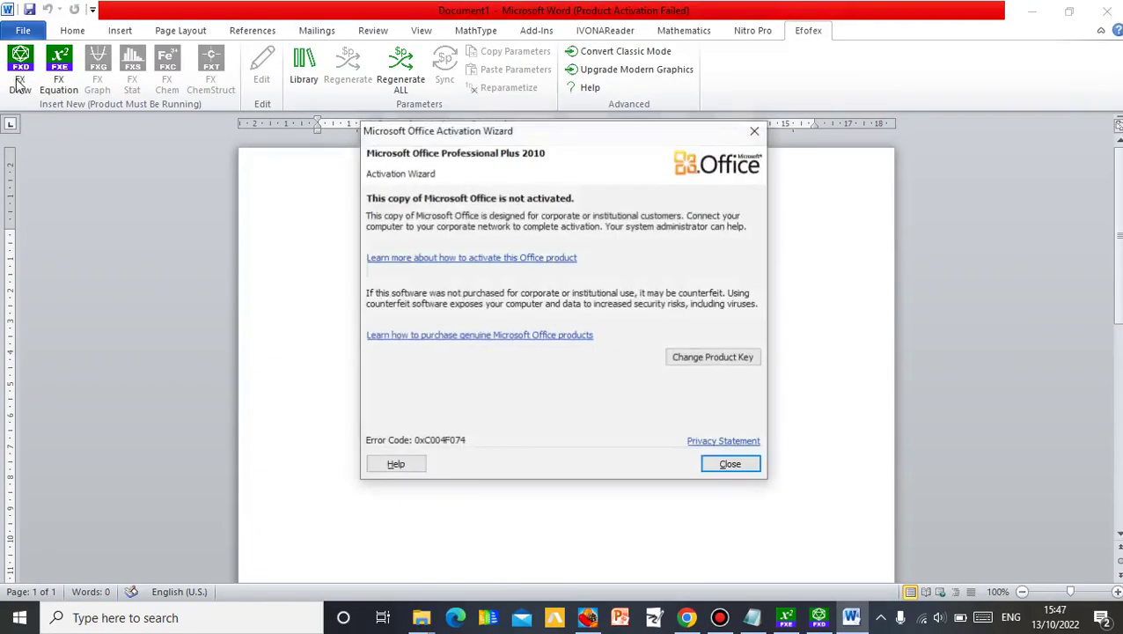
pyautogui.click(755, 130)
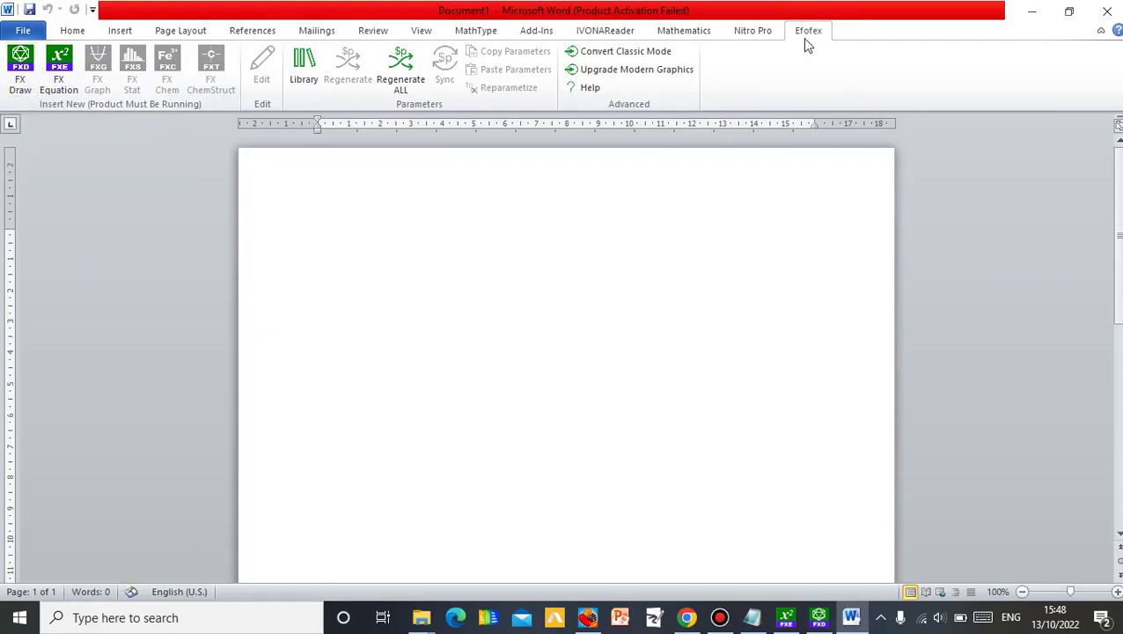
pyautogui.click(20, 69)
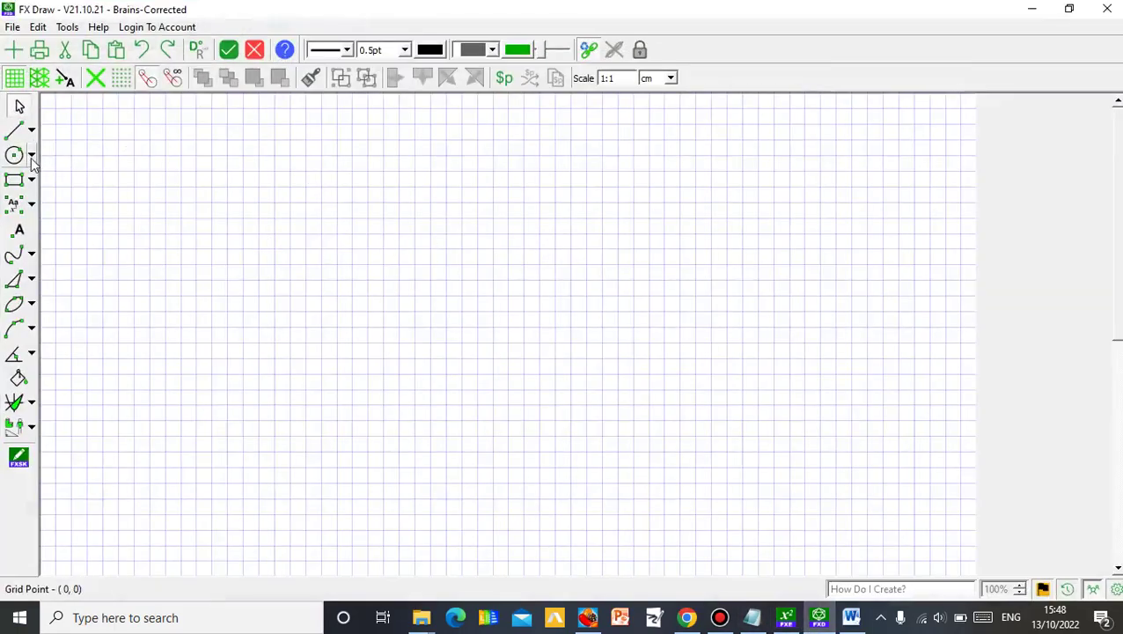
# - Draw a centre-and-radius circle near the middle of the canvas
pyautogui.click(31, 159)
pyautogui.click(63, 157)
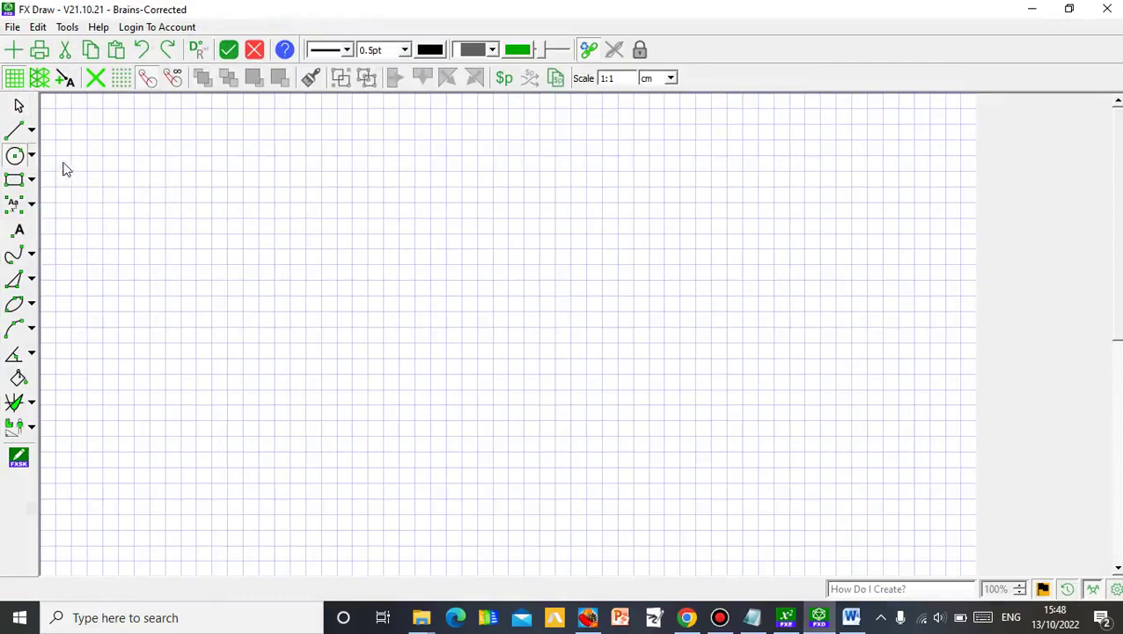
pyautogui.click(493, 359)
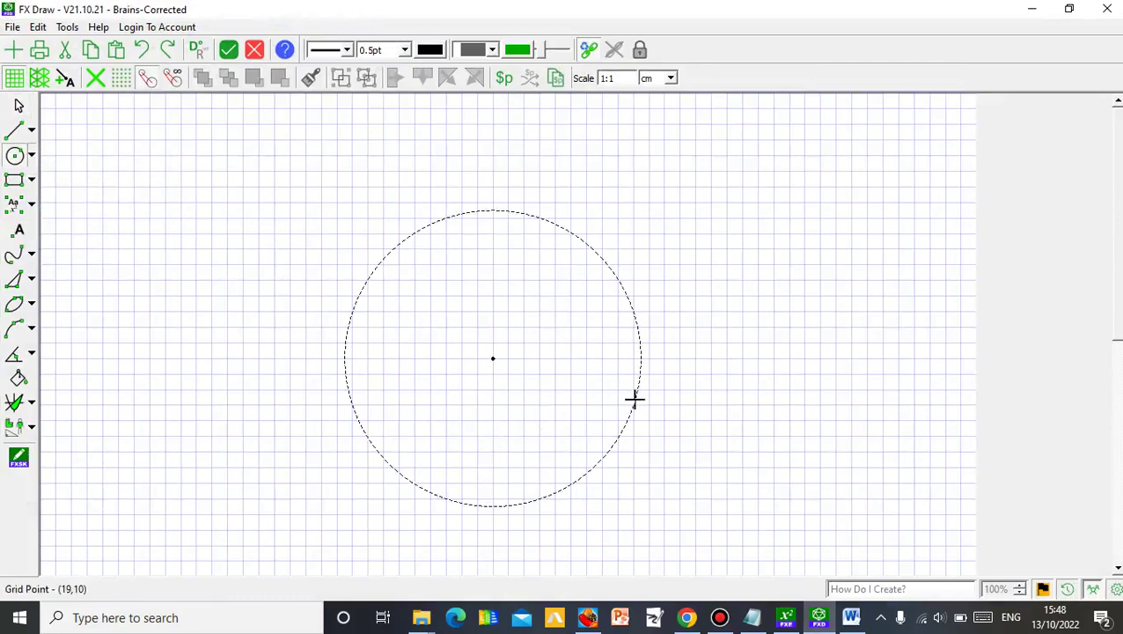
pyautogui.click(615, 396)
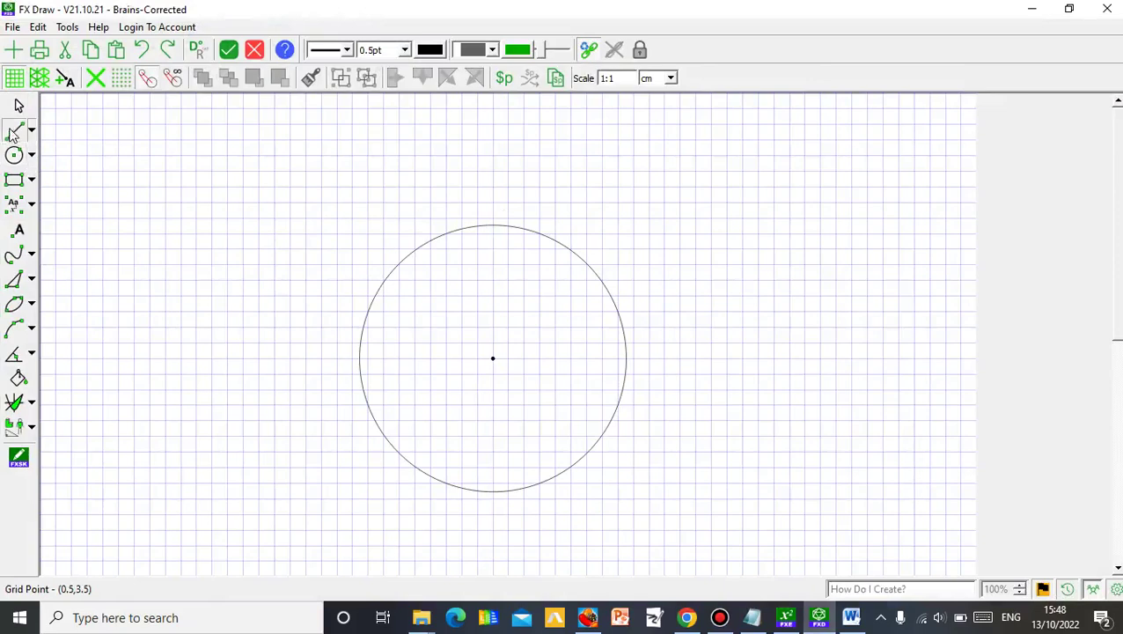
# - Draw three chords from the circle's top, lower-left and right points to form a triangle
pyautogui.click(14, 131)
pyautogui.click(493, 226)
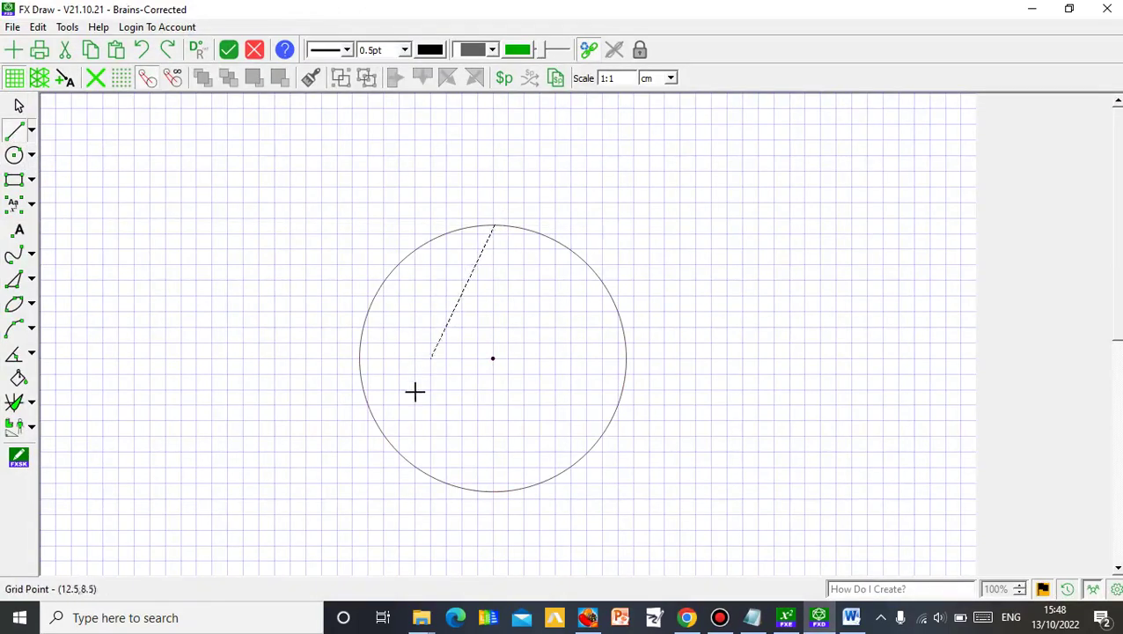
pyautogui.click(389, 440)
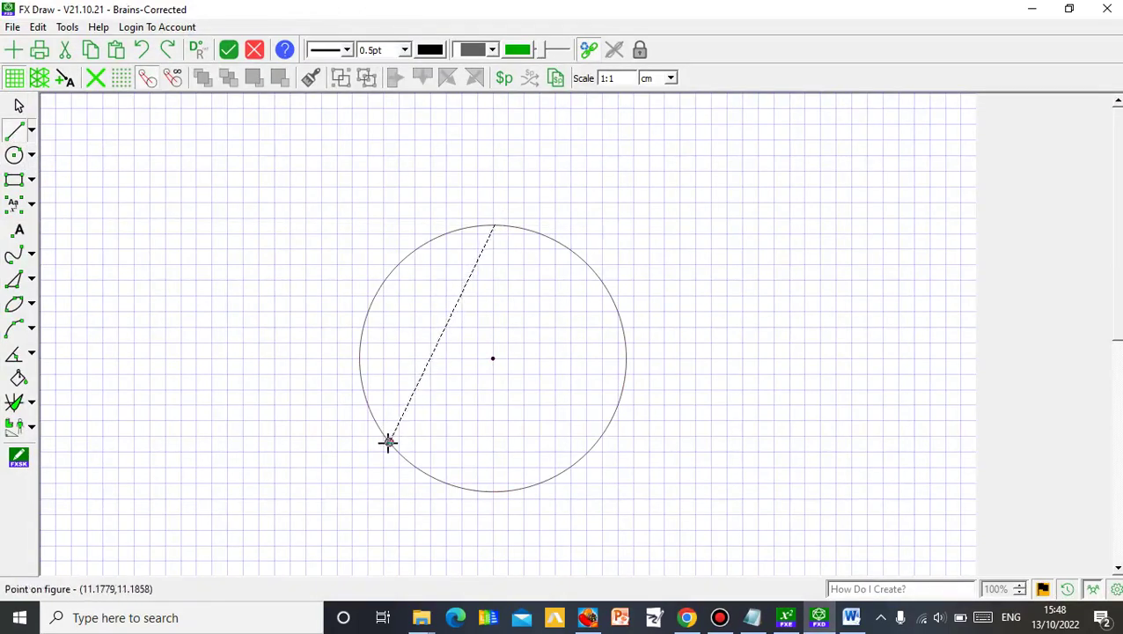
pyautogui.click(495, 226)
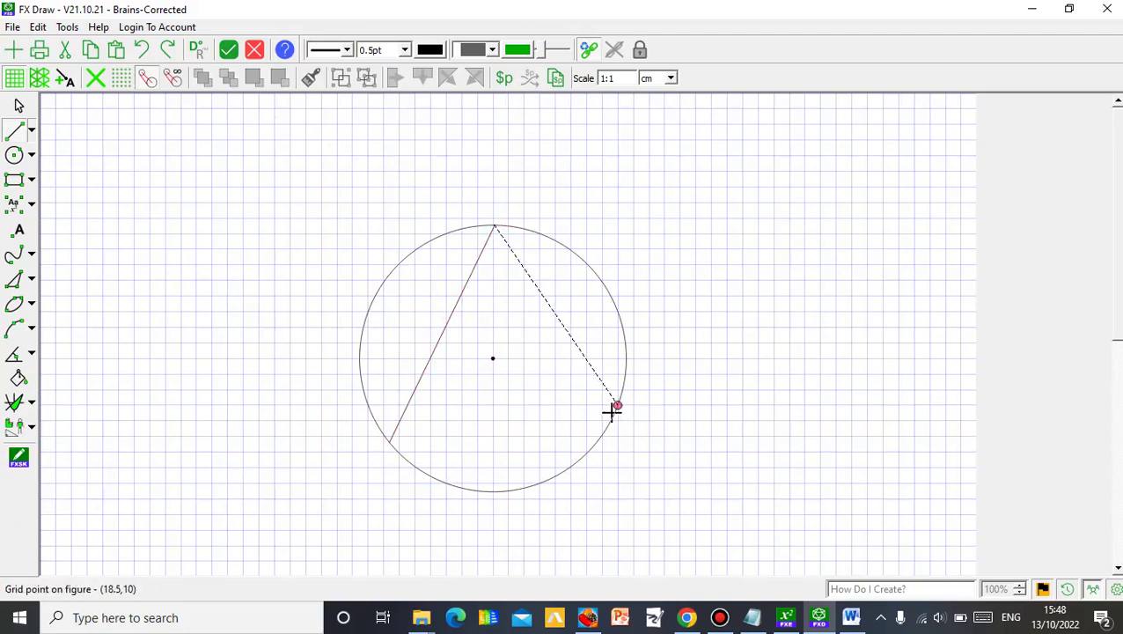
pyautogui.click(613, 408)
pyautogui.click(616, 406)
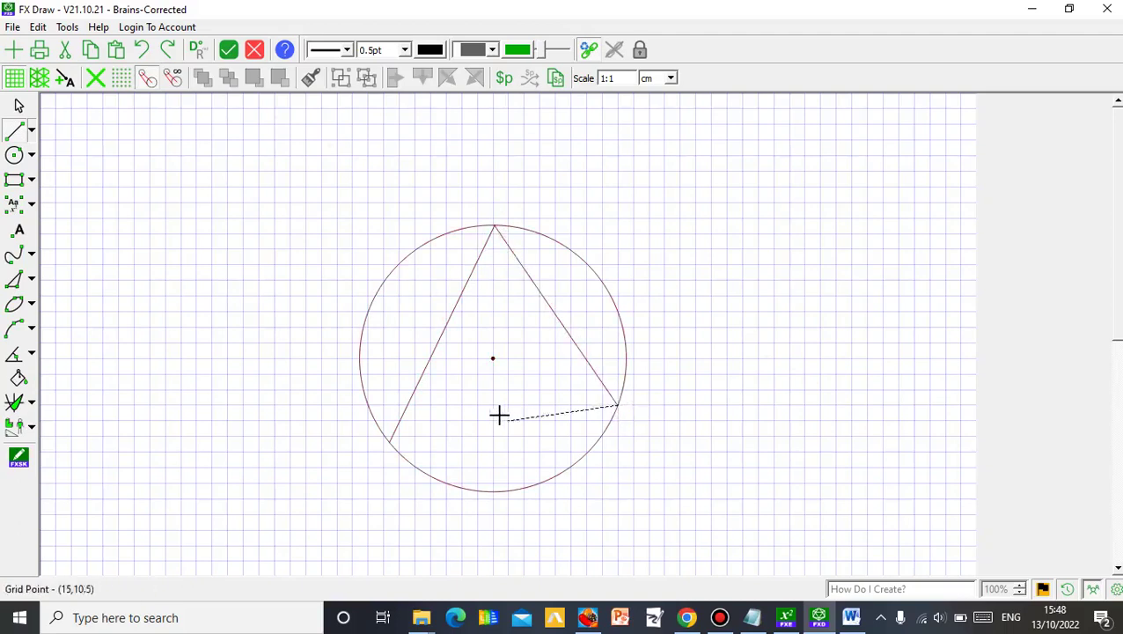
pyautogui.click(393, 446)
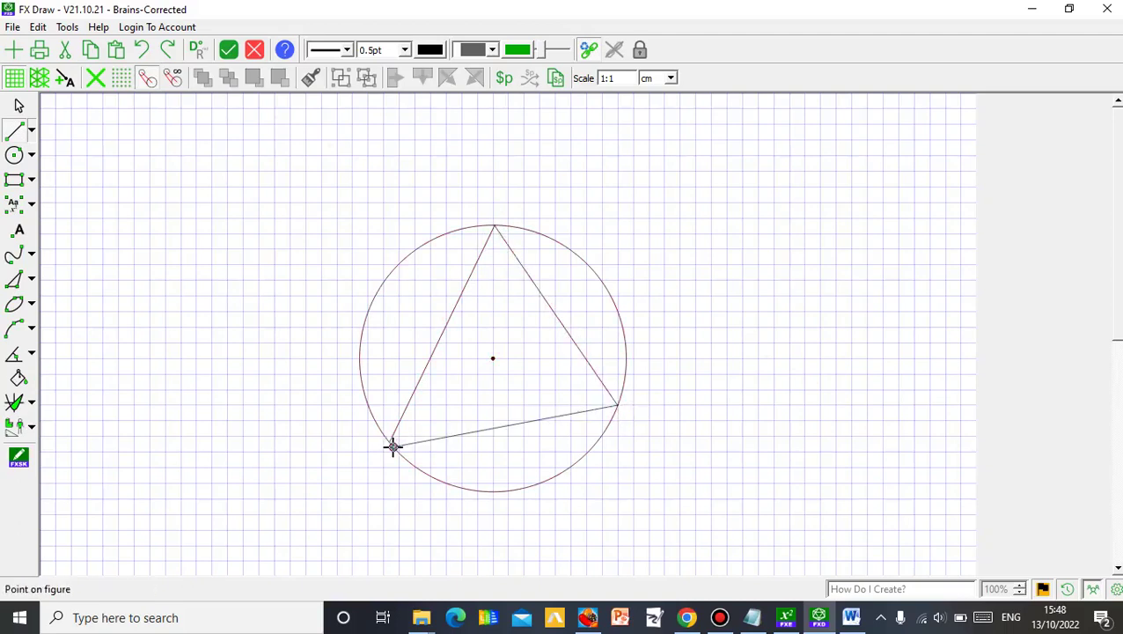
# - Redo the misplaced bottom side between the right and lower-left vertices, then select the whole figure
pyautogui.click(140, 49)
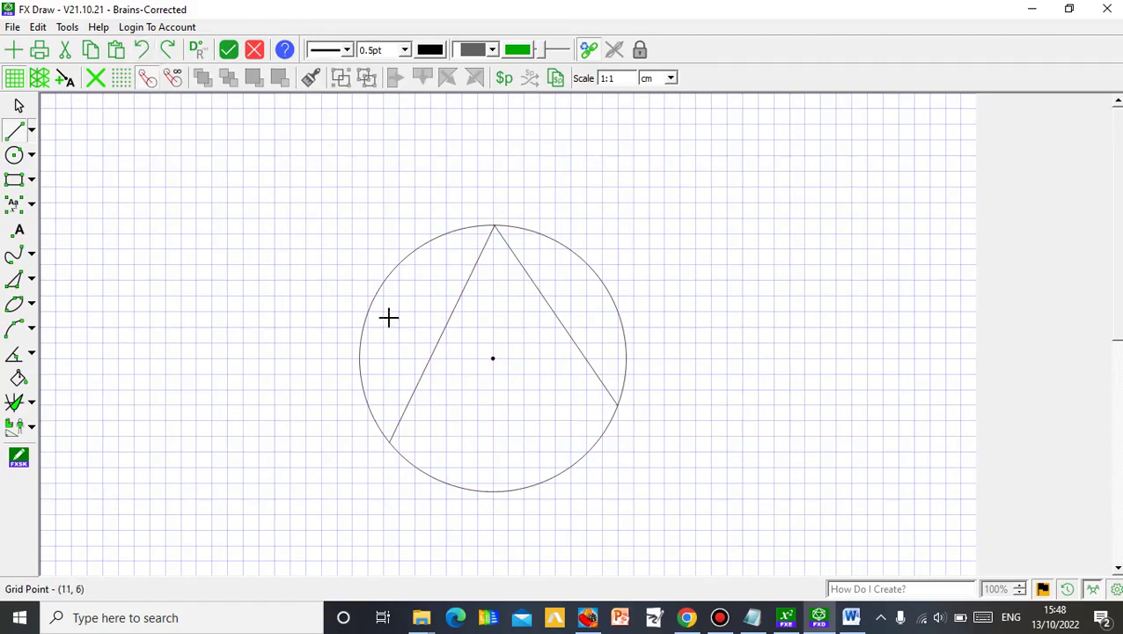
pyautogui.click(616, 405)
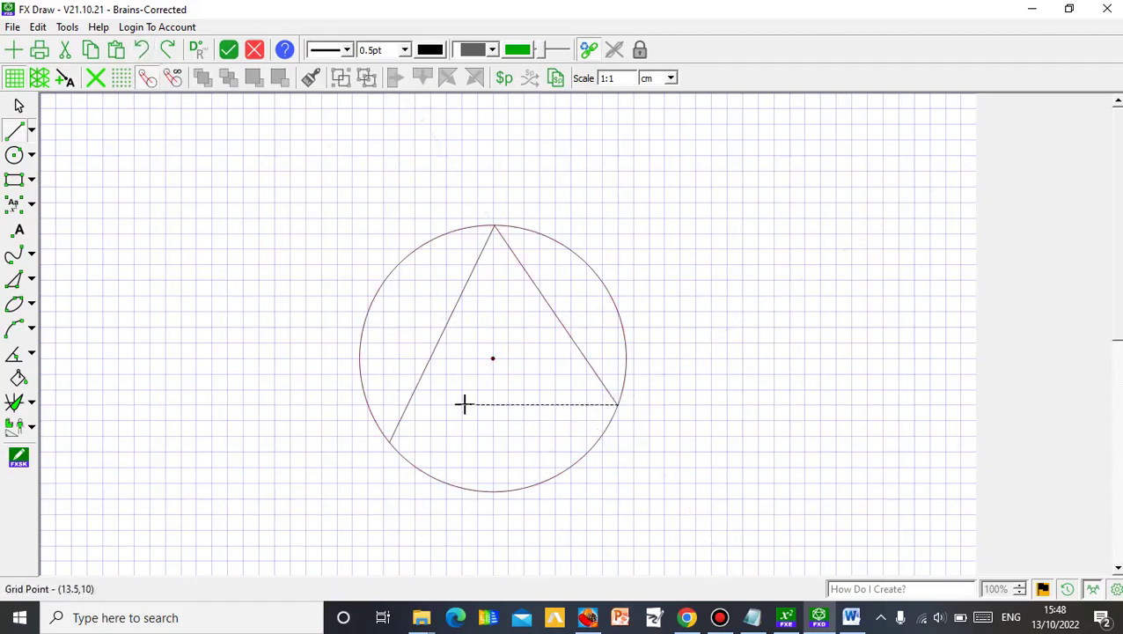
pyautogui.click(390, 440)
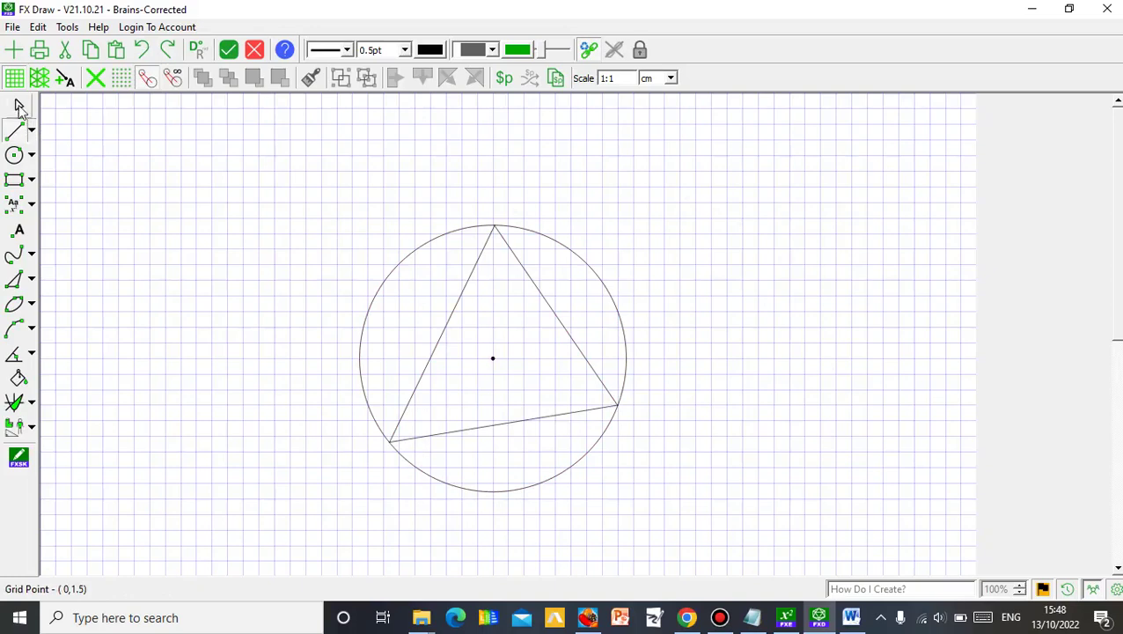
pyautogui.click(20, 106)
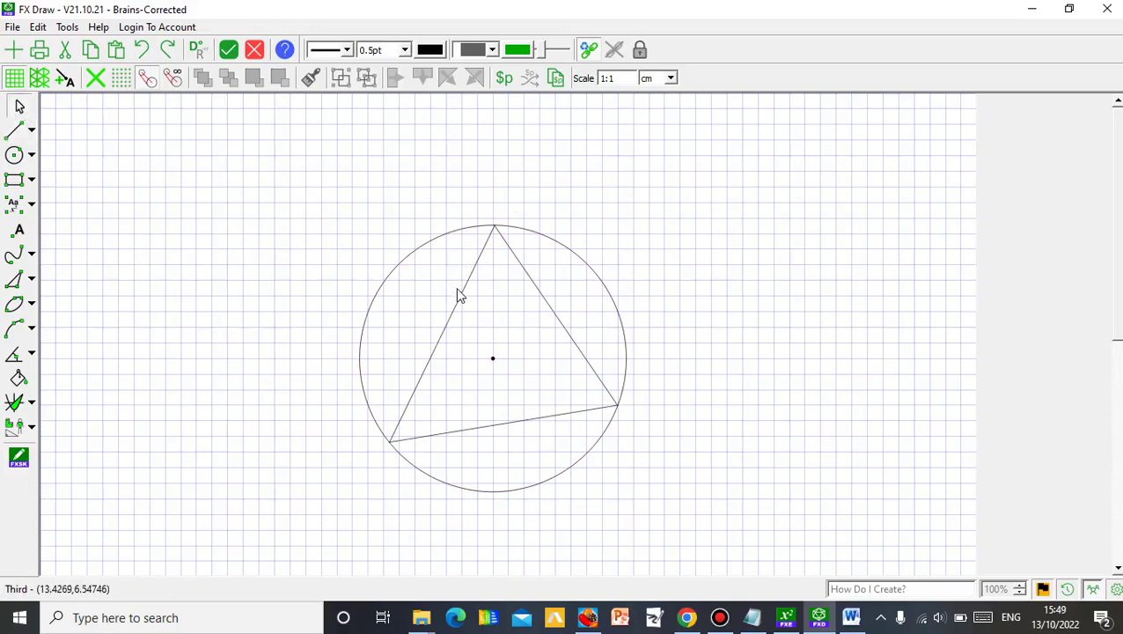
pyautogui.moveTo(307, 177); pyautogui.dragTo(679, 503)
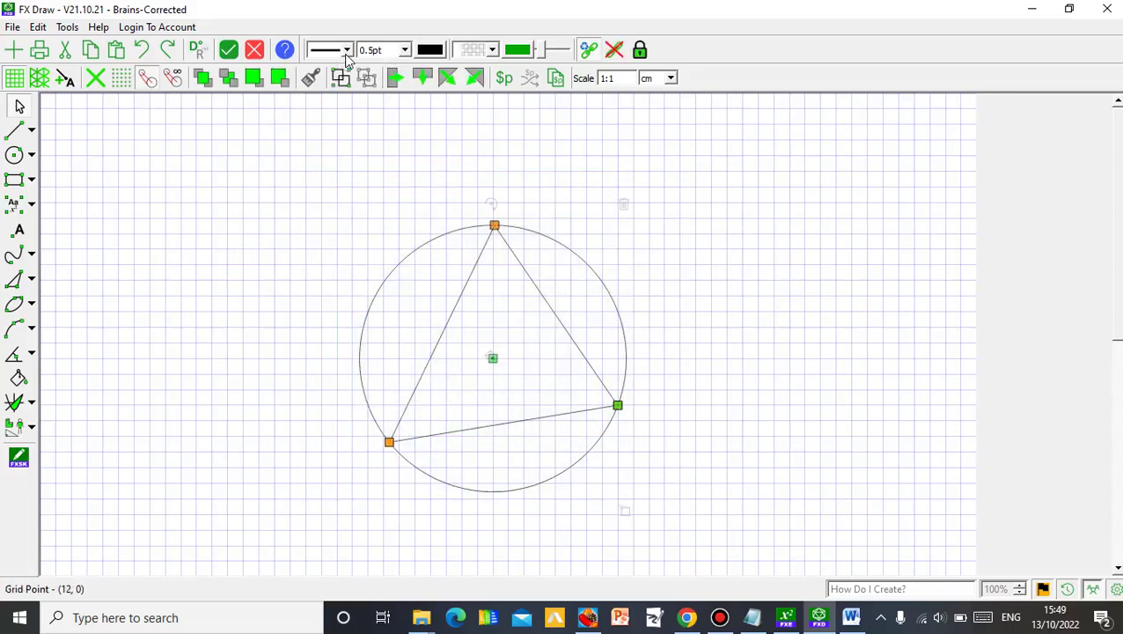
# - Set the figure's line width to 1.25pt
pyautogui.click(404, 51)
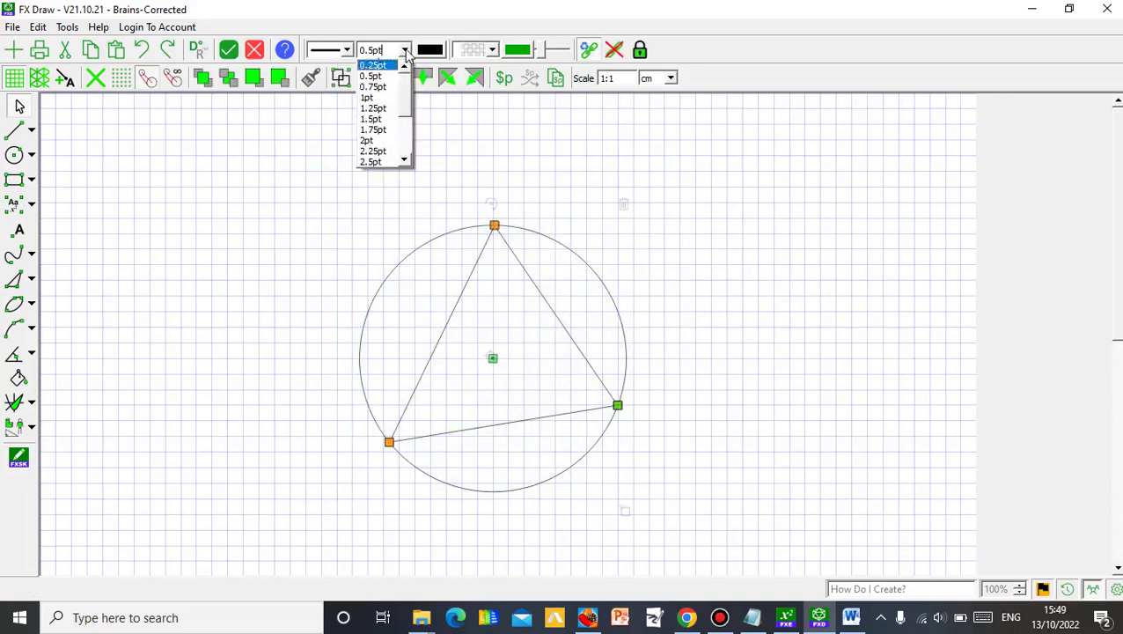
pyautogui.click(387, 98)
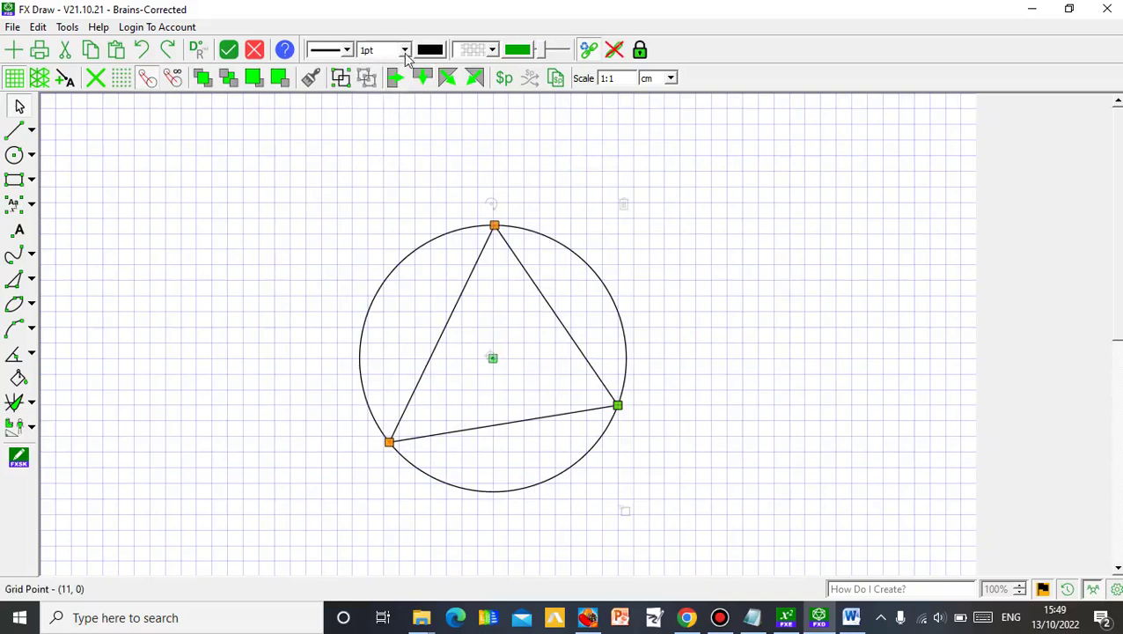
pyautogui.click(404, 50)
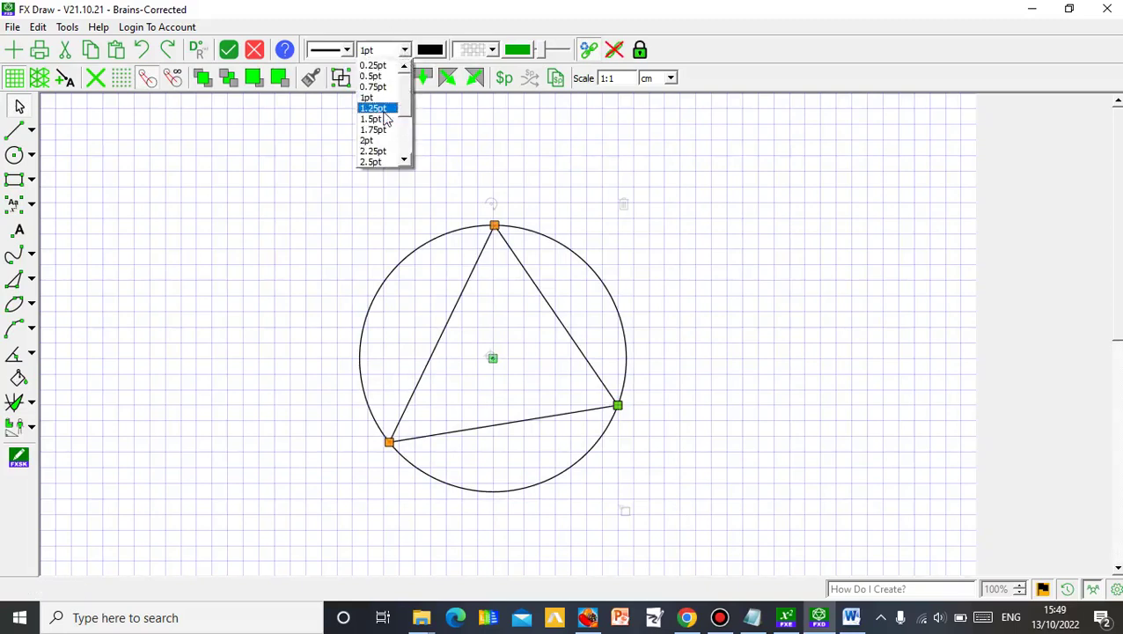
pyautogui.click(381, 108)
pyautogui.click(736, 308)
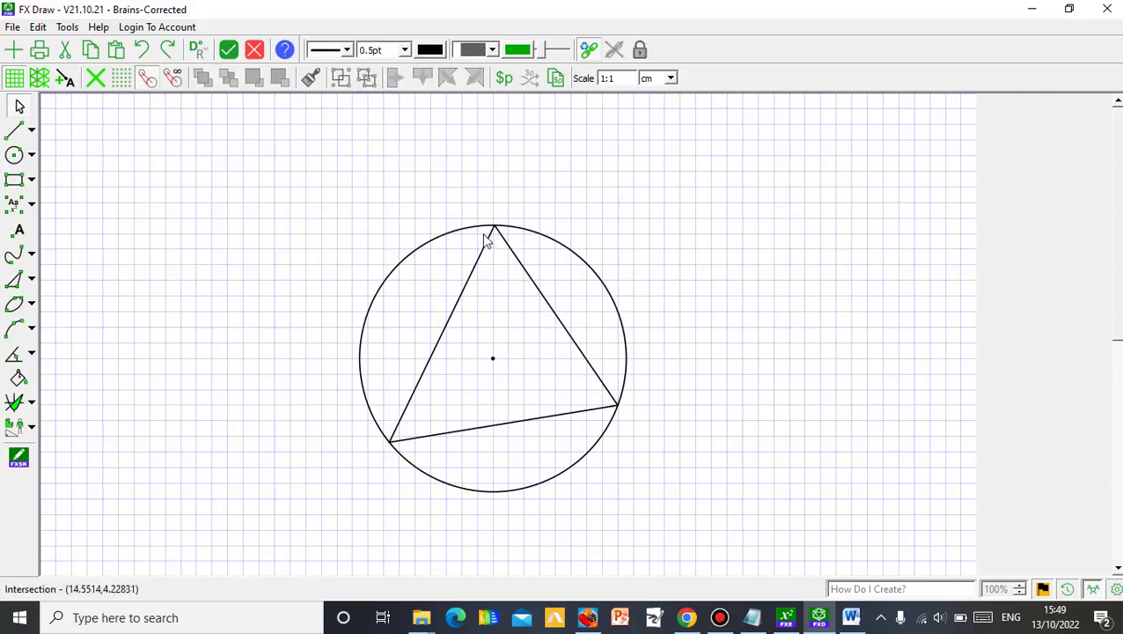
# - Try a dotted line style on the figure, then revert it to solid lines
pyautogui.click(345, 53)
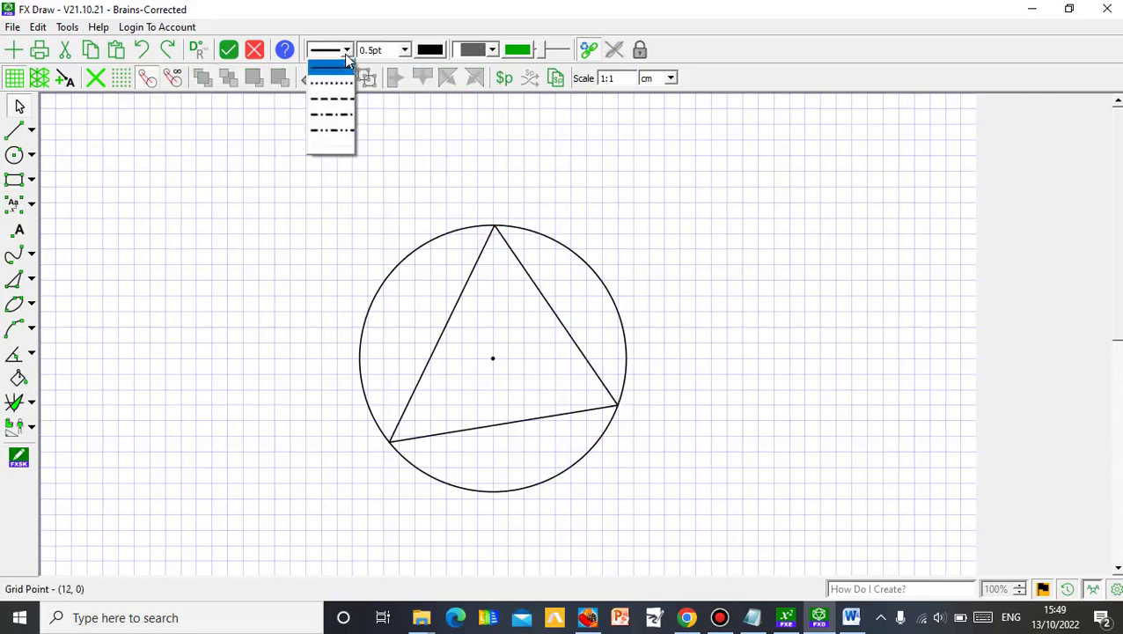
pyautogui.click(343, 88)
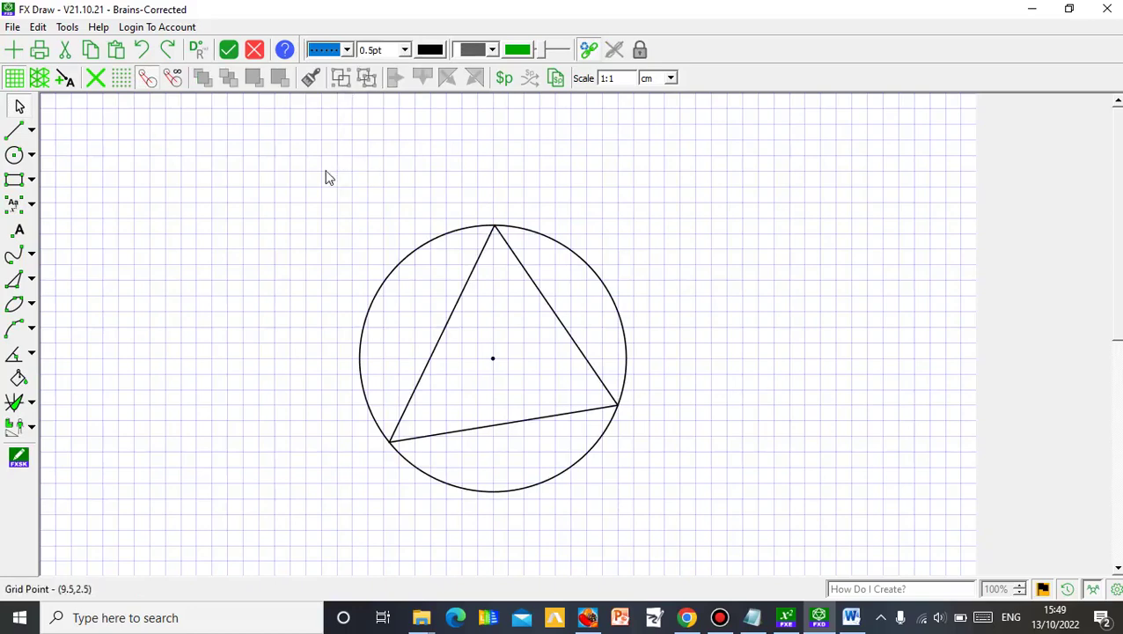
pyautogui.moveTo(322, 171); pyautogui.dragTo(669, 506)
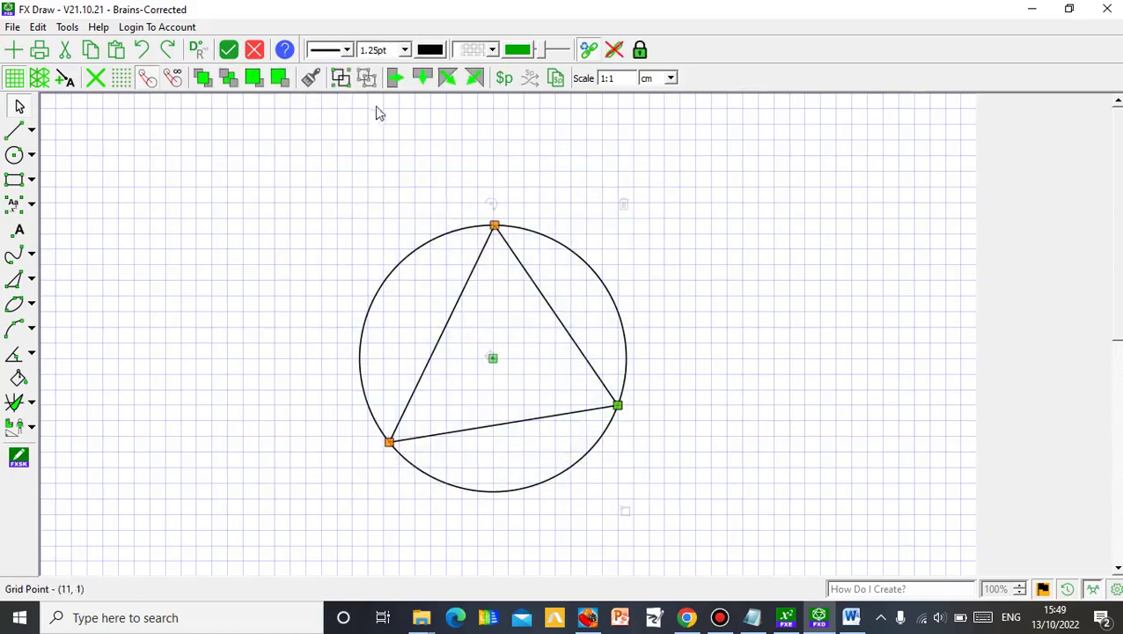
pyautogui.click(345, 52)
pyautogui.click(339, 86)
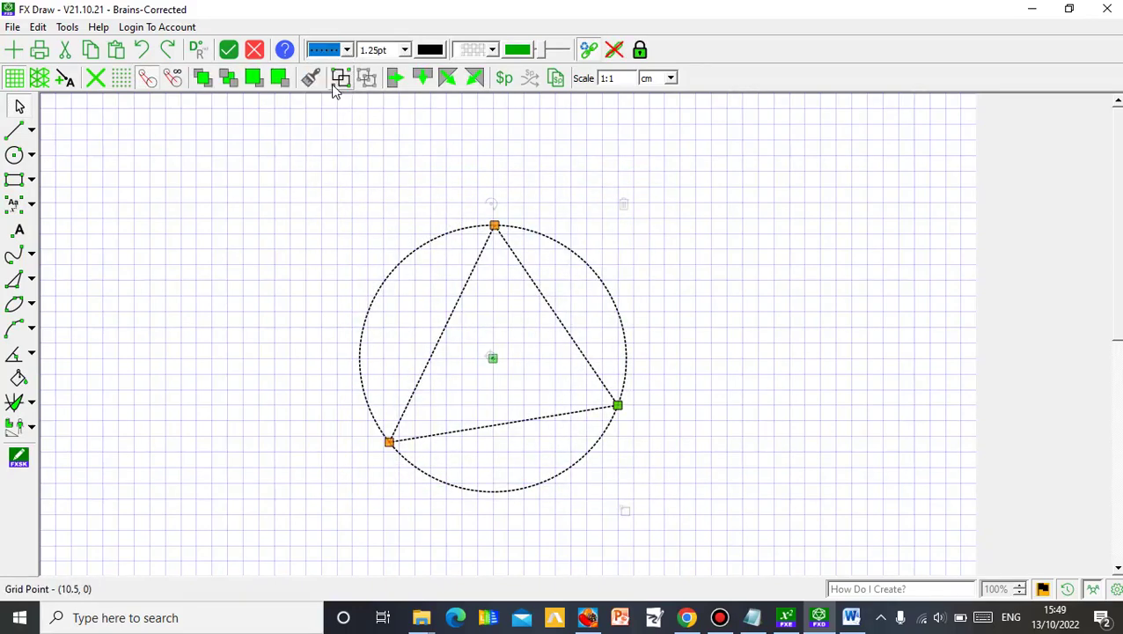
pyautogui.click(346, 51)
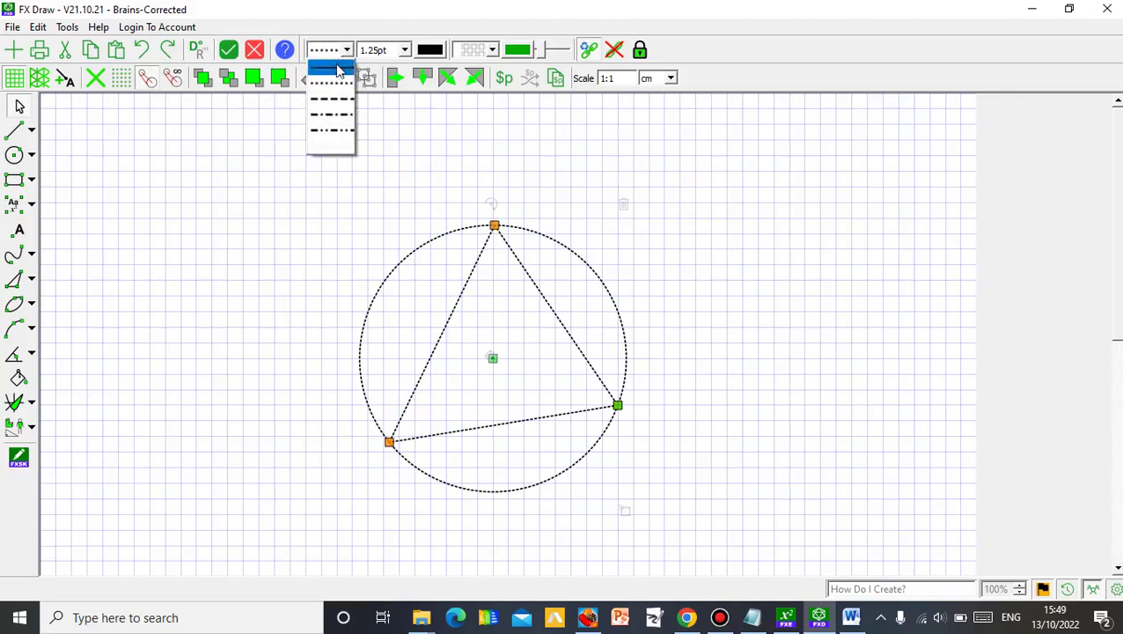
pyautogui.click(330, 71)
pyautogui.click(704, 303)
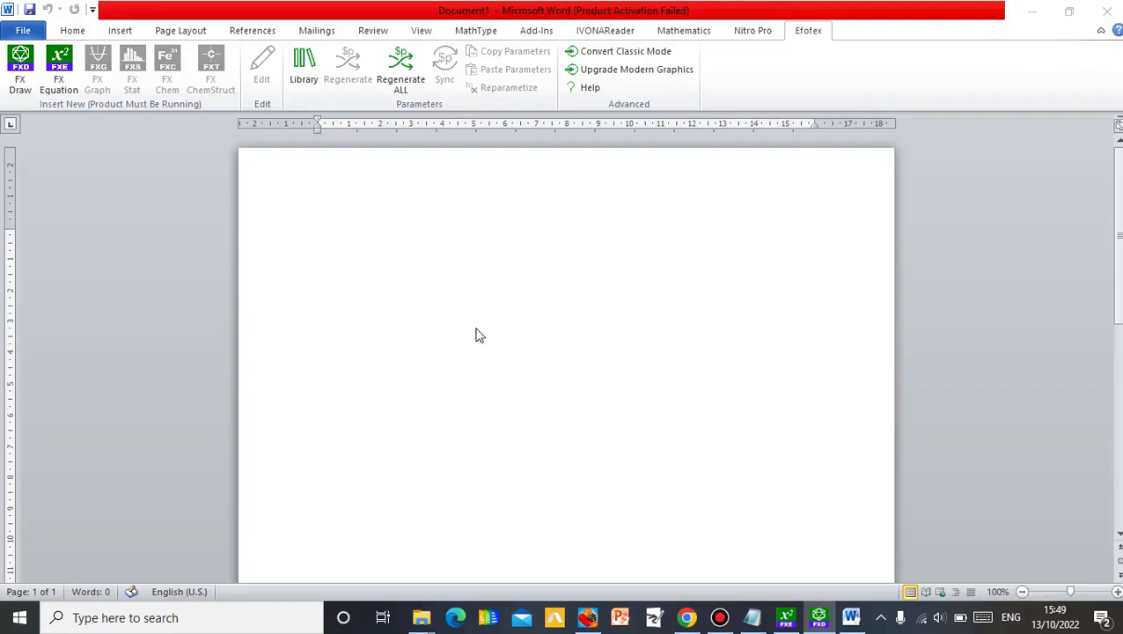
# - Drag the circle-and-triangle figure toward the page centre and deselect it
pyautogui.moveTo(467, 333)
pyautogui.mouseDown()
pyautogui.moveTo(527, 377)
pyautogui.moveTo(594, 396)
pyautogui.moveTo(564, 375)
pyautogui.mouseUp()
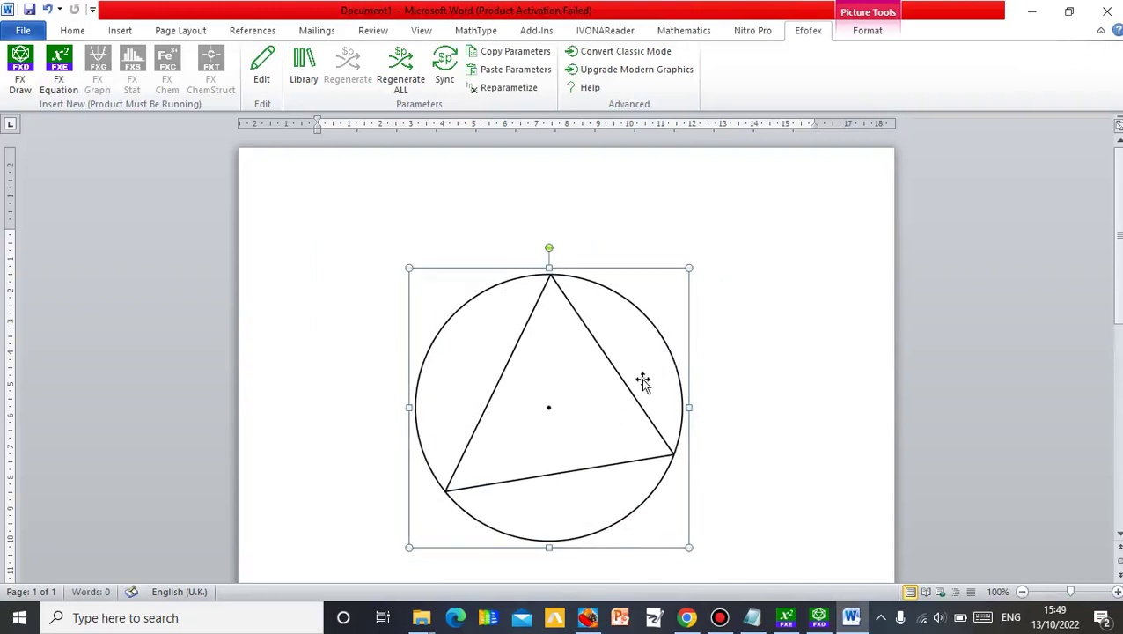
pyautogui.click(731, 405)
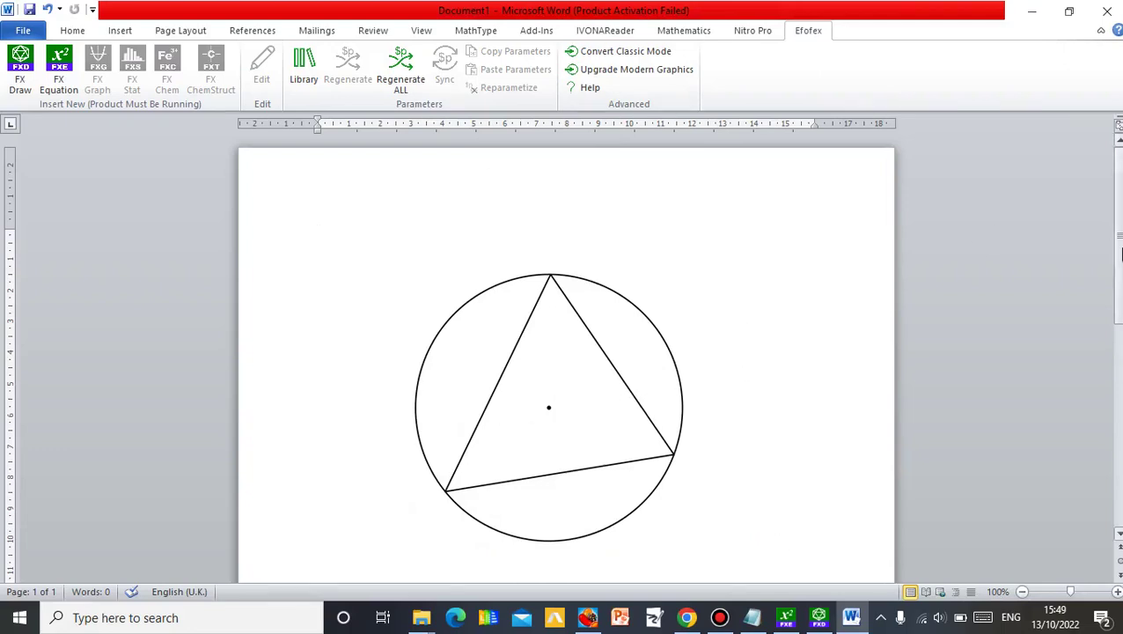
pyautogui.scroll(-3, 987, 253)
pyautogui.scroll(3, 986, 253)
pyautogui.click(665, 359)
pyautogui.click(752, 442)
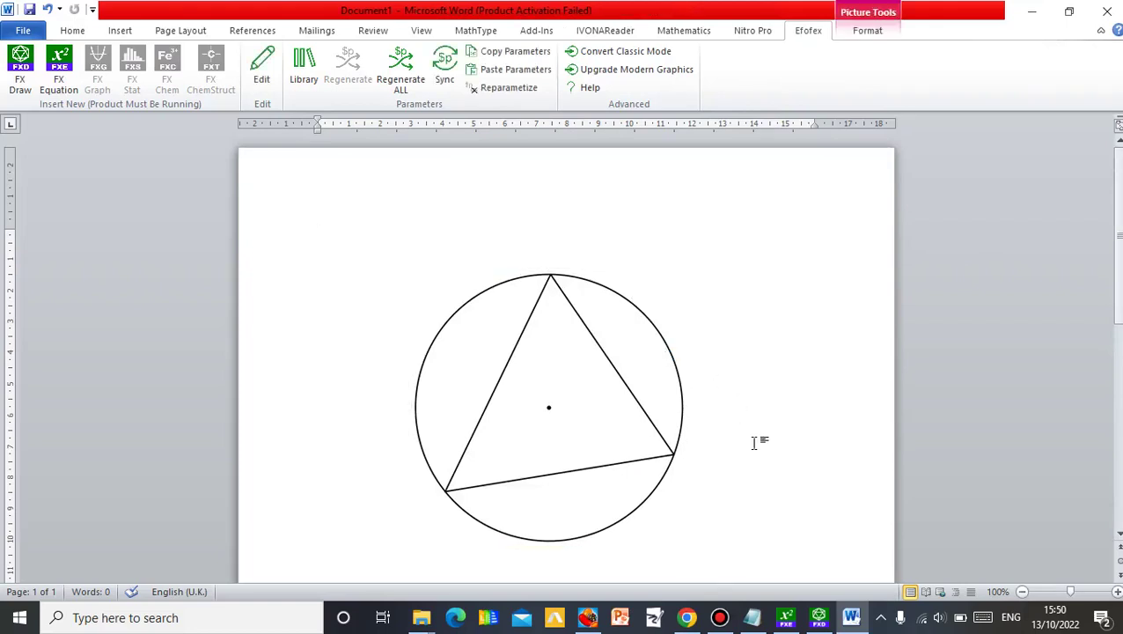